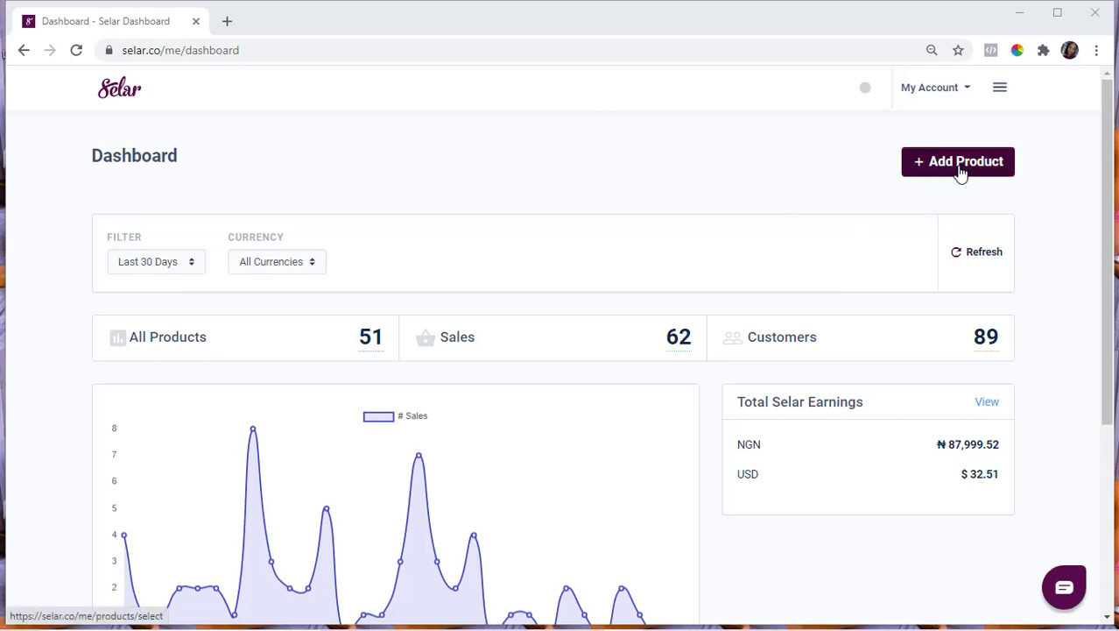
- Start a new product and choose Service as its product type
click(1001, 89)
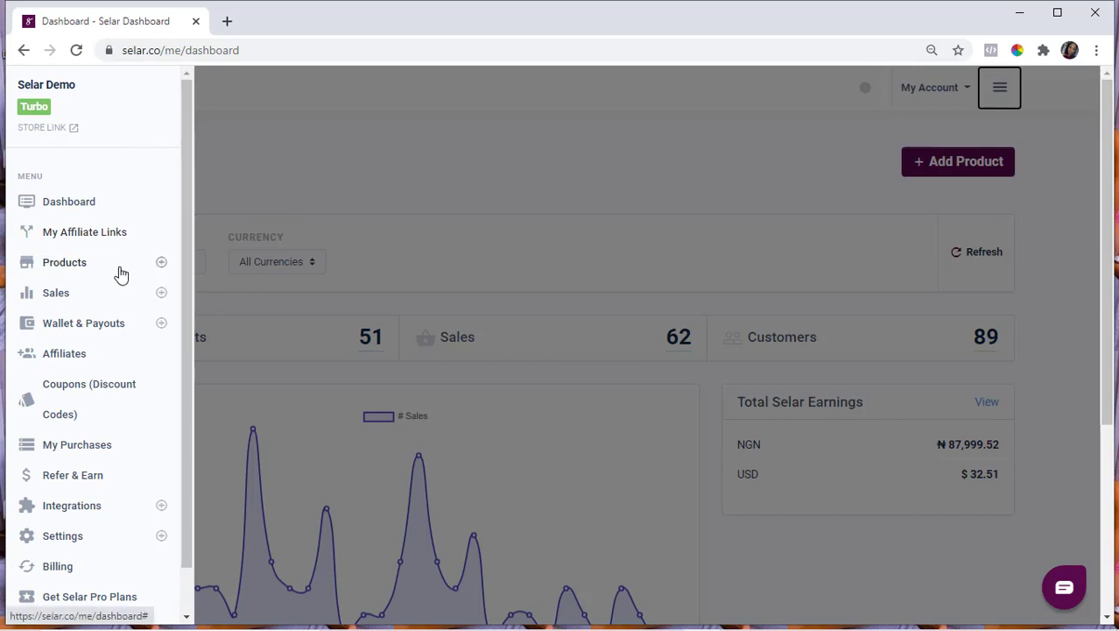
click(121, 272)
click(68, 323)
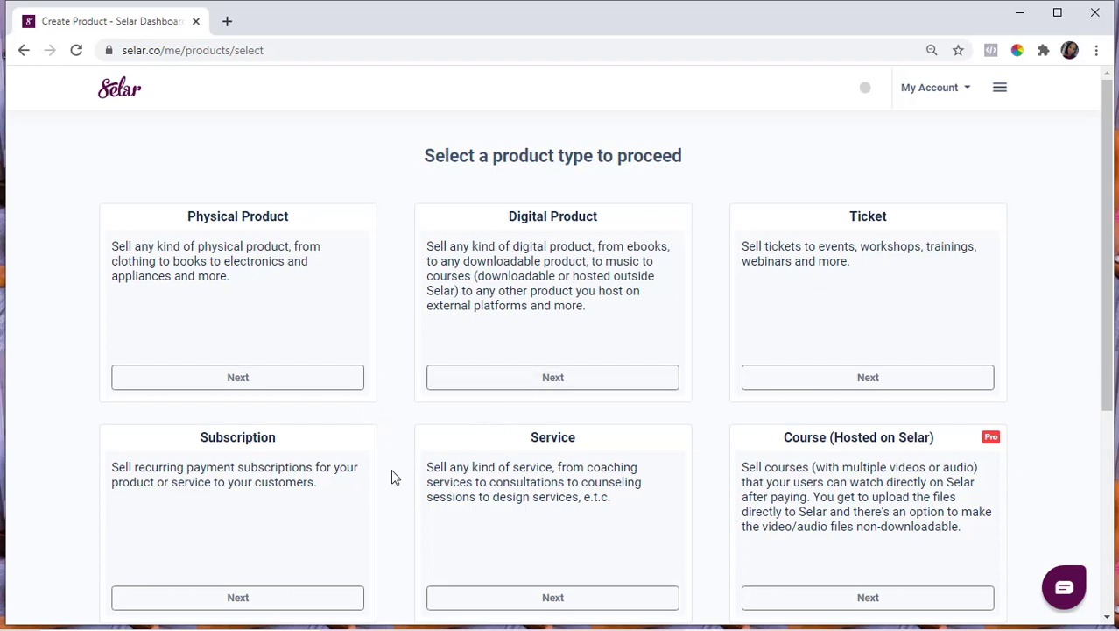
click(543, 596)
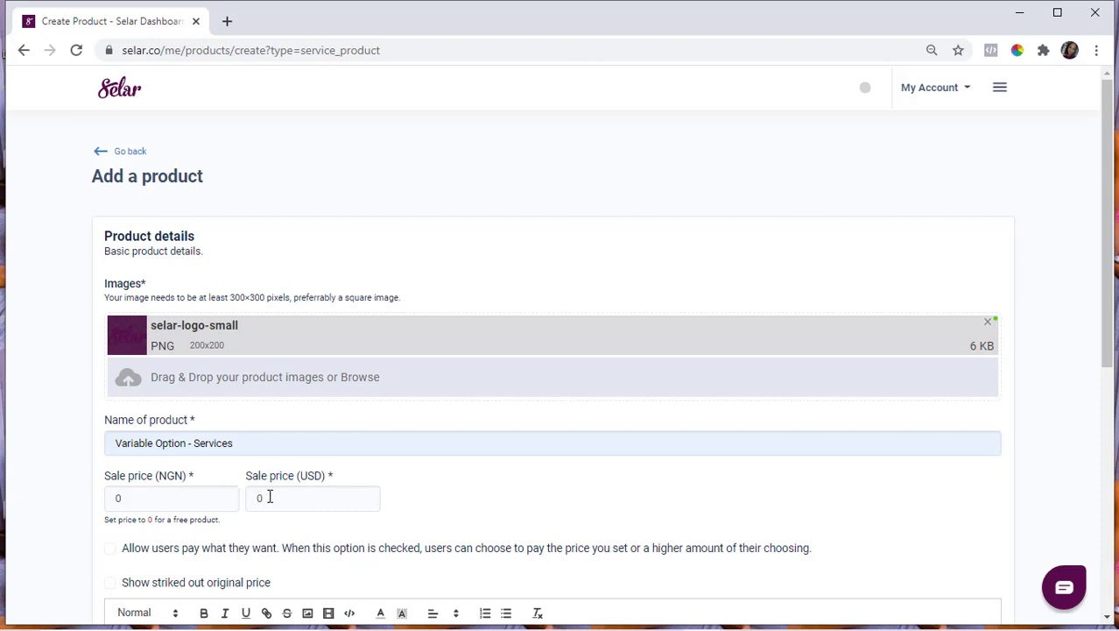
- Set the product's sale prices to 25000 NGN and 50 USD
click(140, 502)
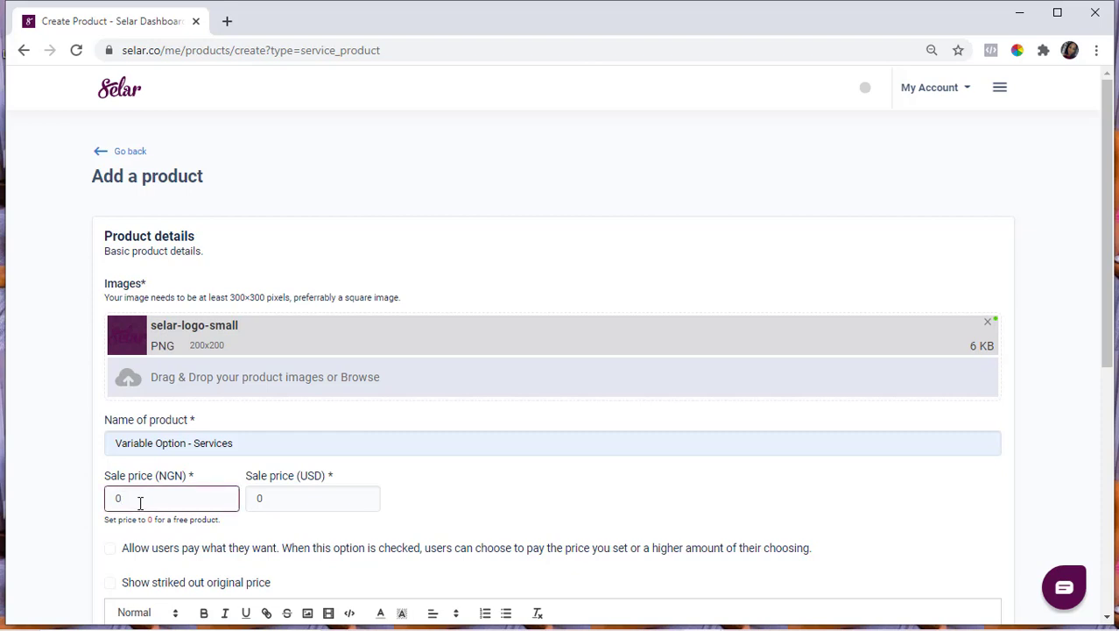
key(BackSpace)
text(25000)
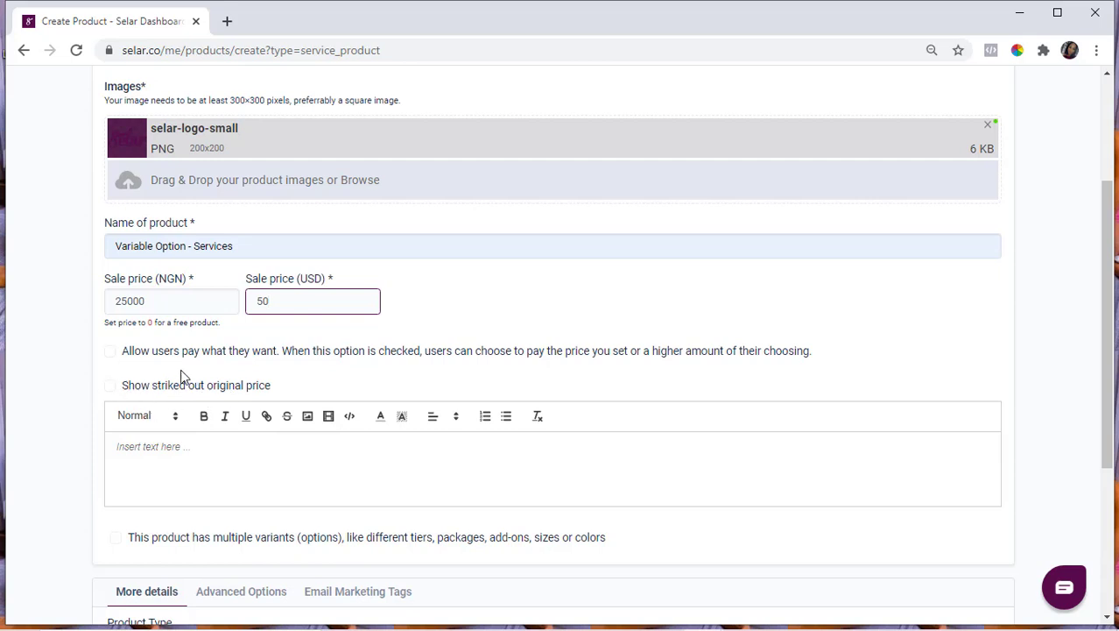
click(216, 386)
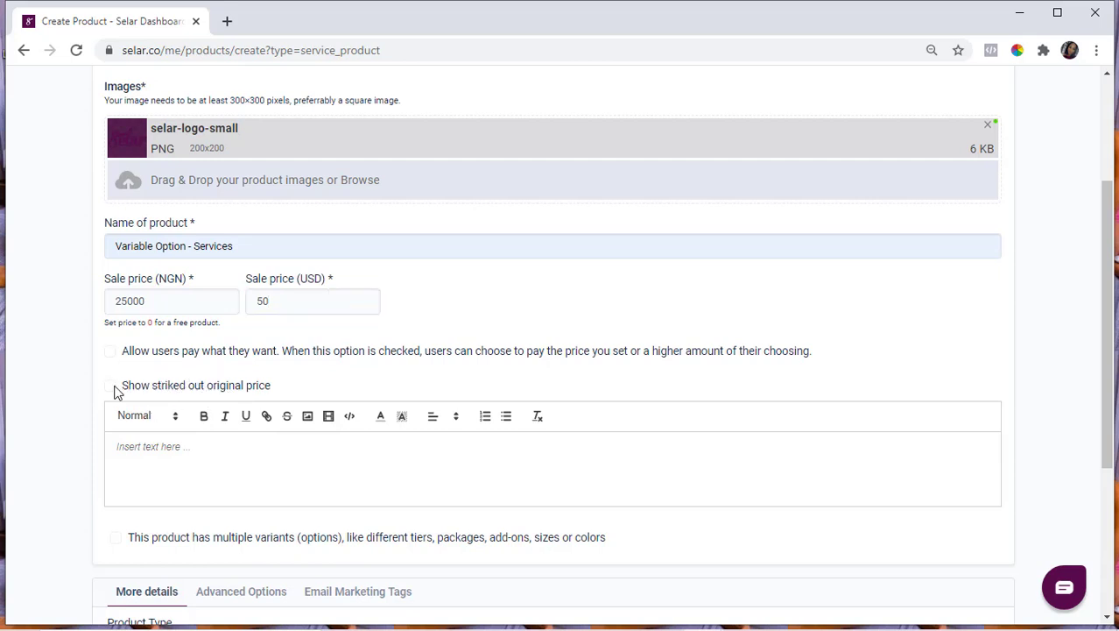
click(110, 385)
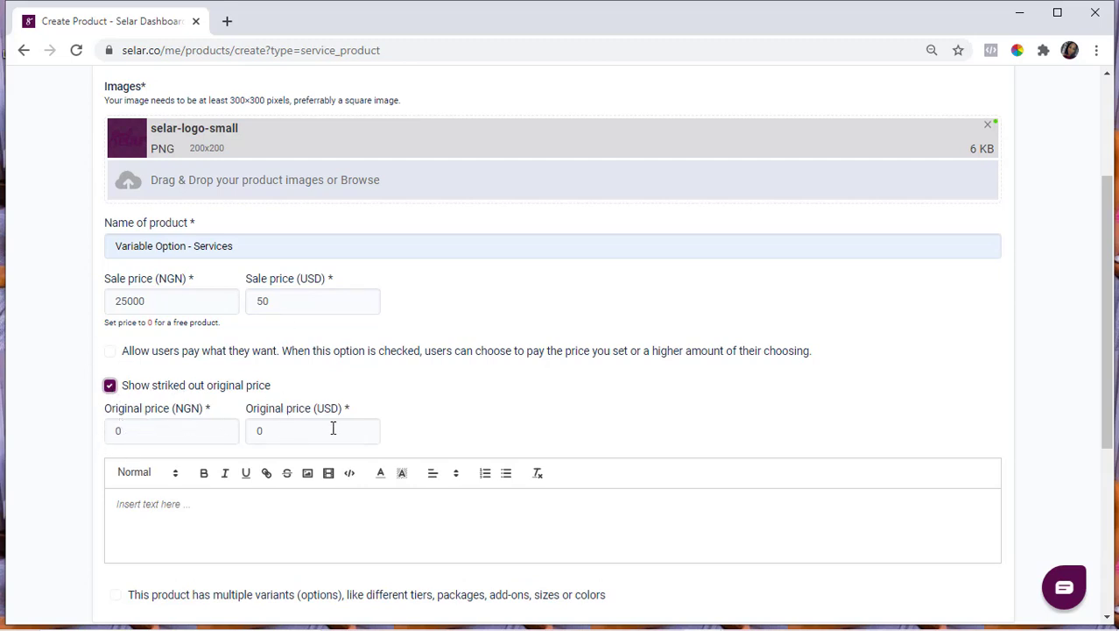
click(109, 387)
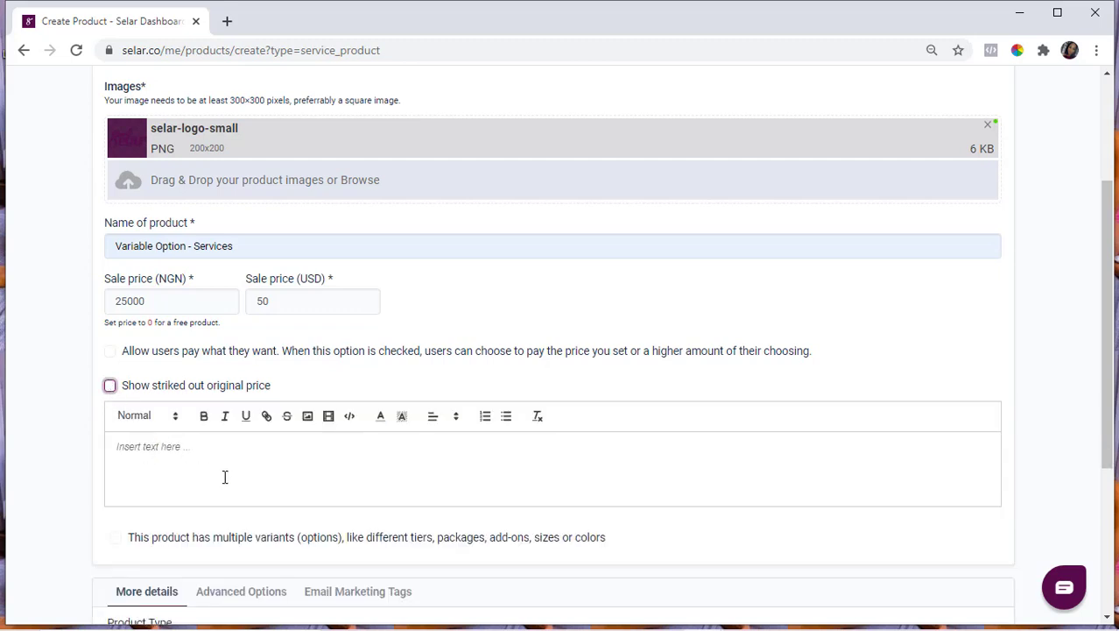
click(174, 418)
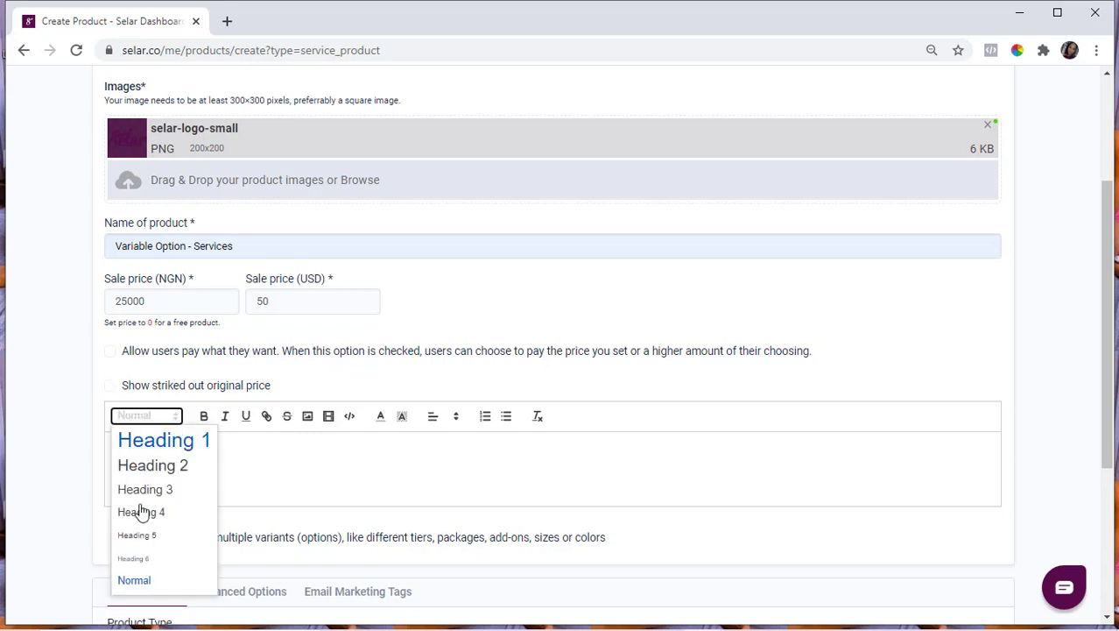
click(263, 477)
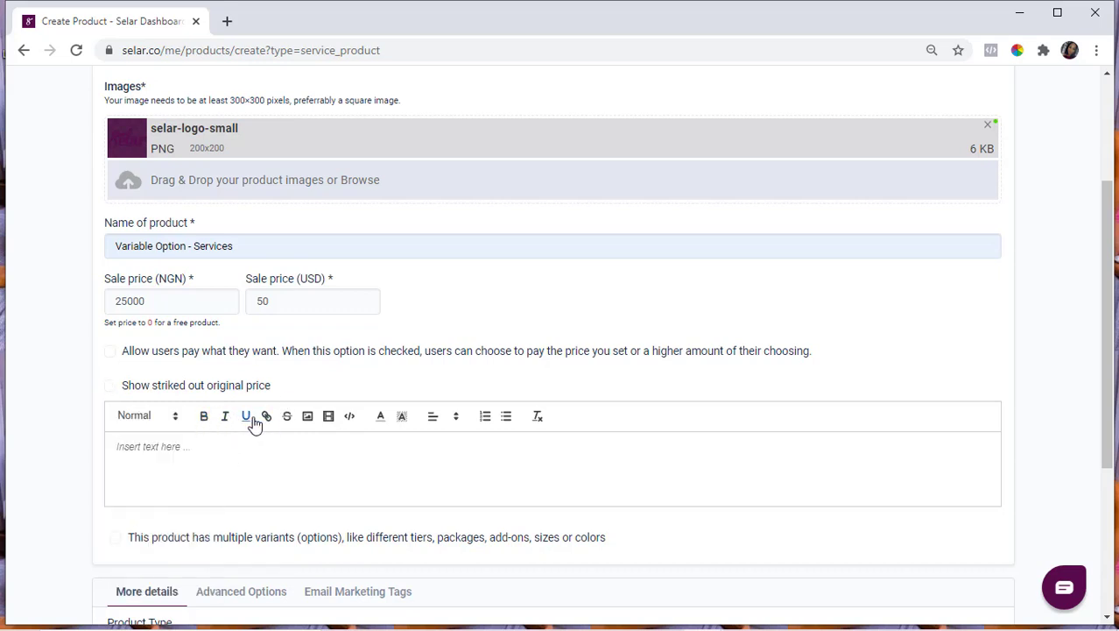
click(329, 417)
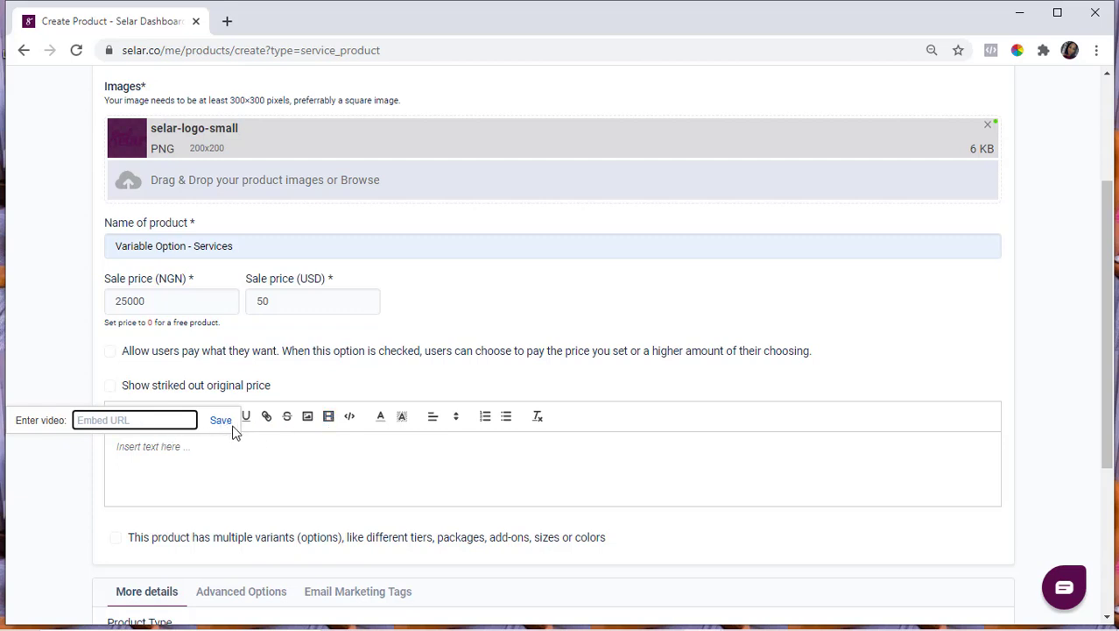
- Write the product description "This is a test product."
click(296, 454)
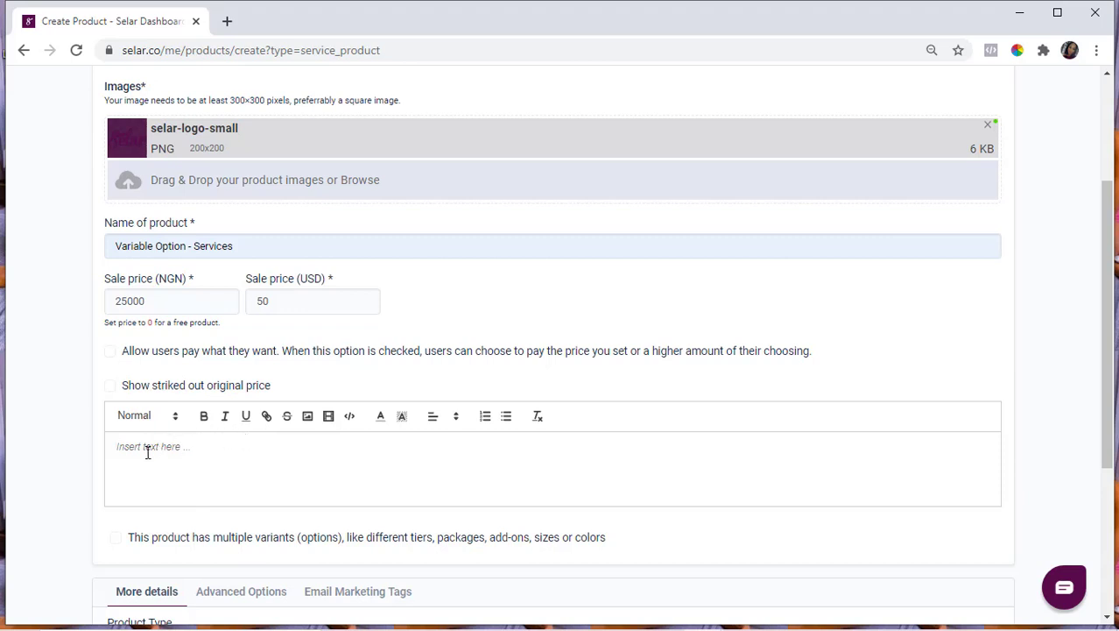
text(This is a test product.)
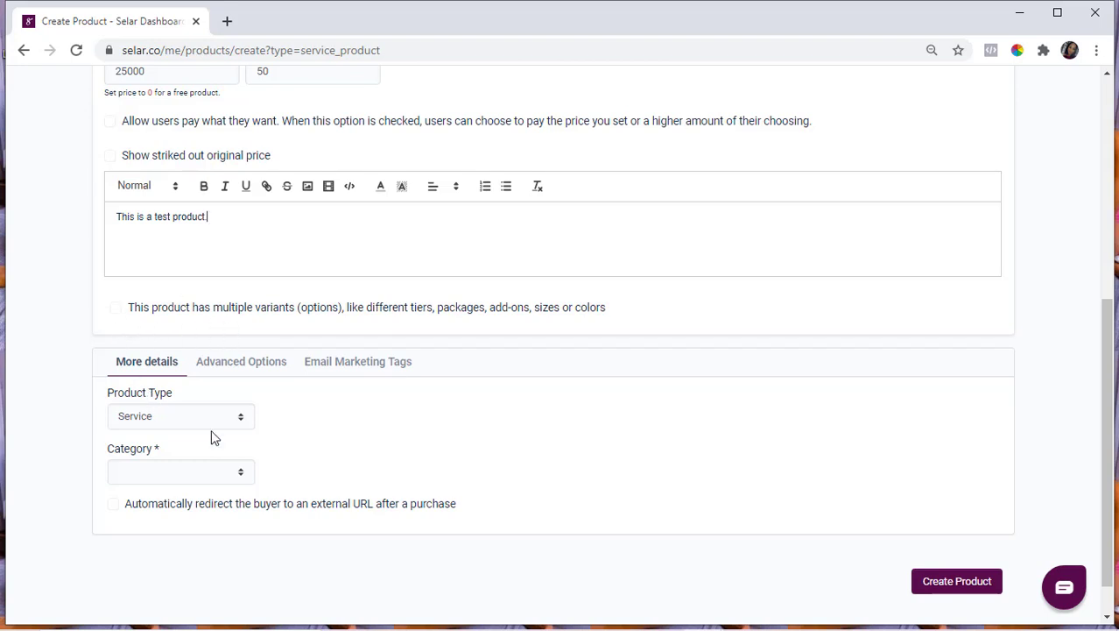
- Enable multiple variants for the product and add a variant named "SELECT PLAN"
click(116, 308)
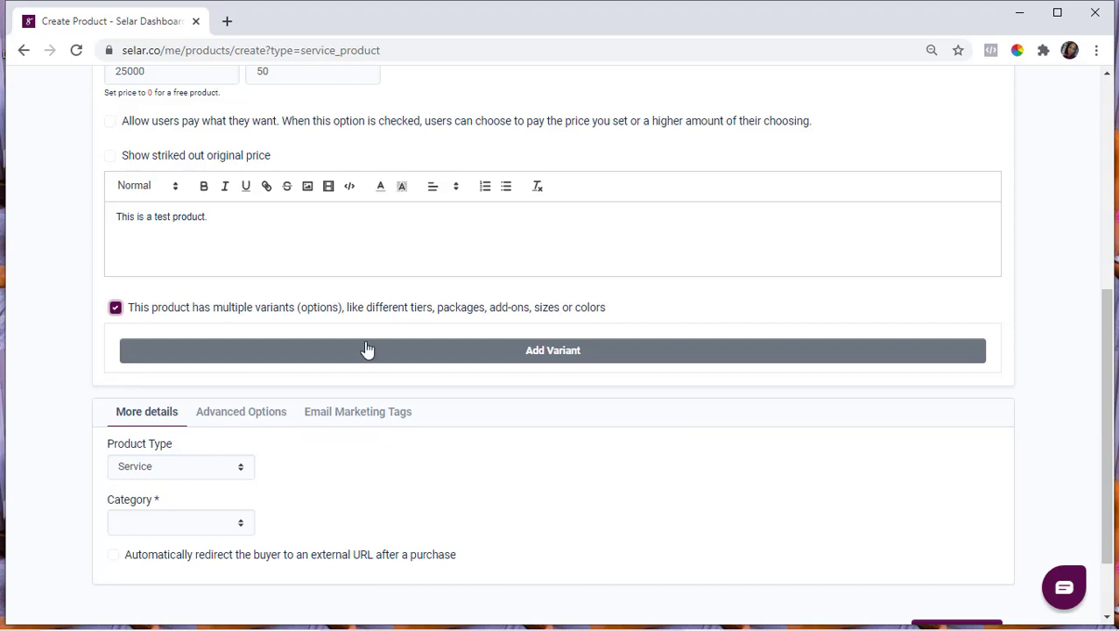
click(557, 351)
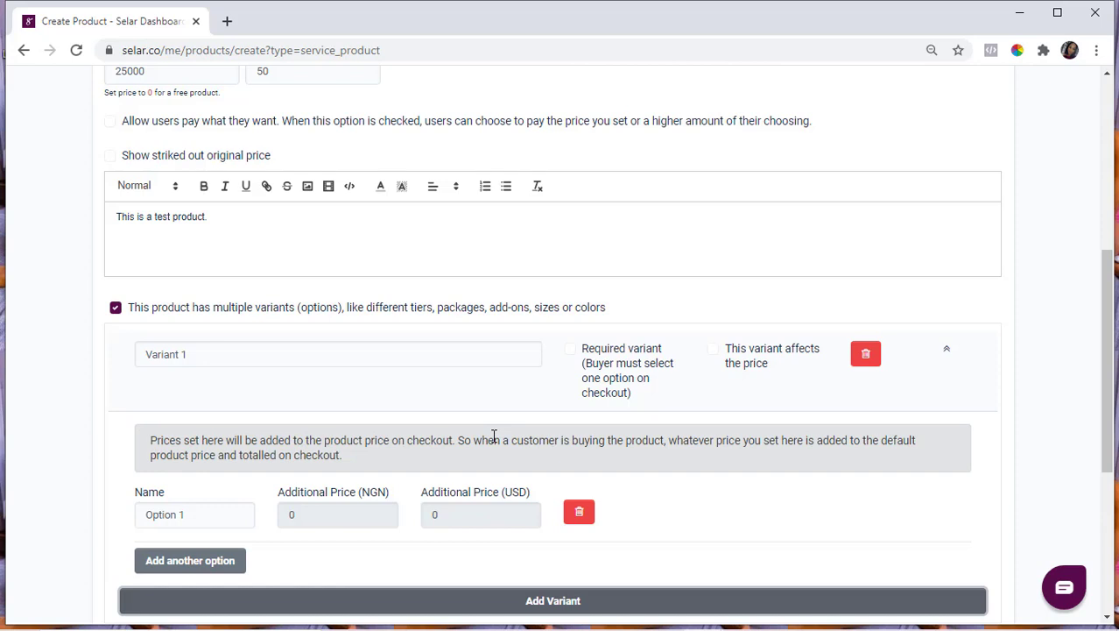
triple_click(169, 356)
text(SELECT PLAN)
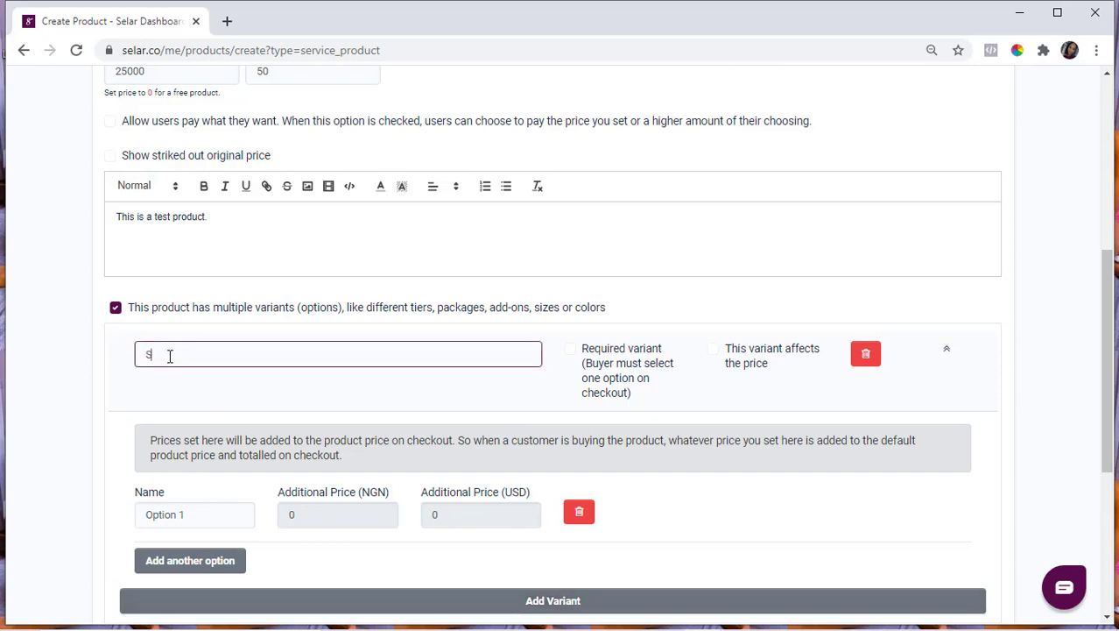
click(430, 368)
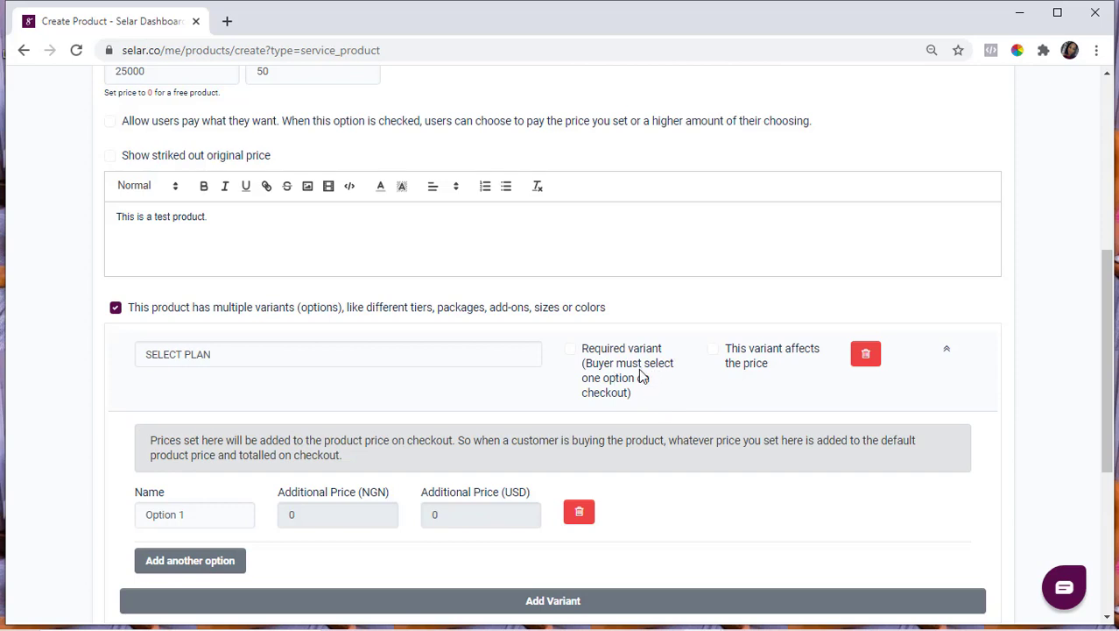
- Make the SELECT PLAN variant required at checkout and let it affect the price
click(570, 350)
click(571, 350)
click(570, 349)
click(714, 350)
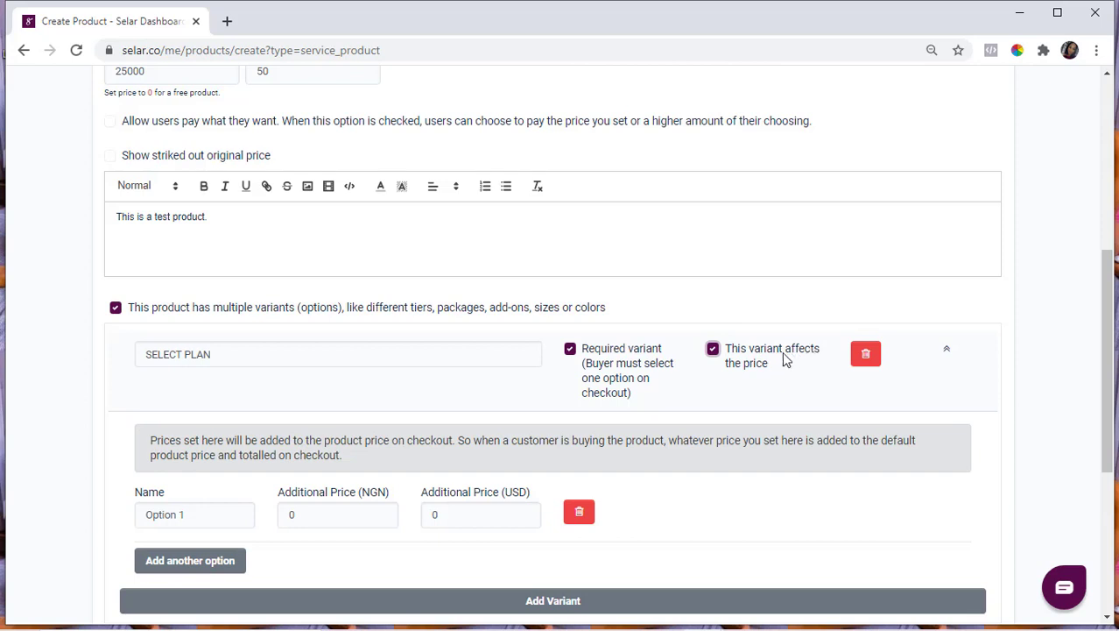
- Rename the first option of the SELECT PLAN variant to "Service Only"
scroll(147, 345, down, 2)
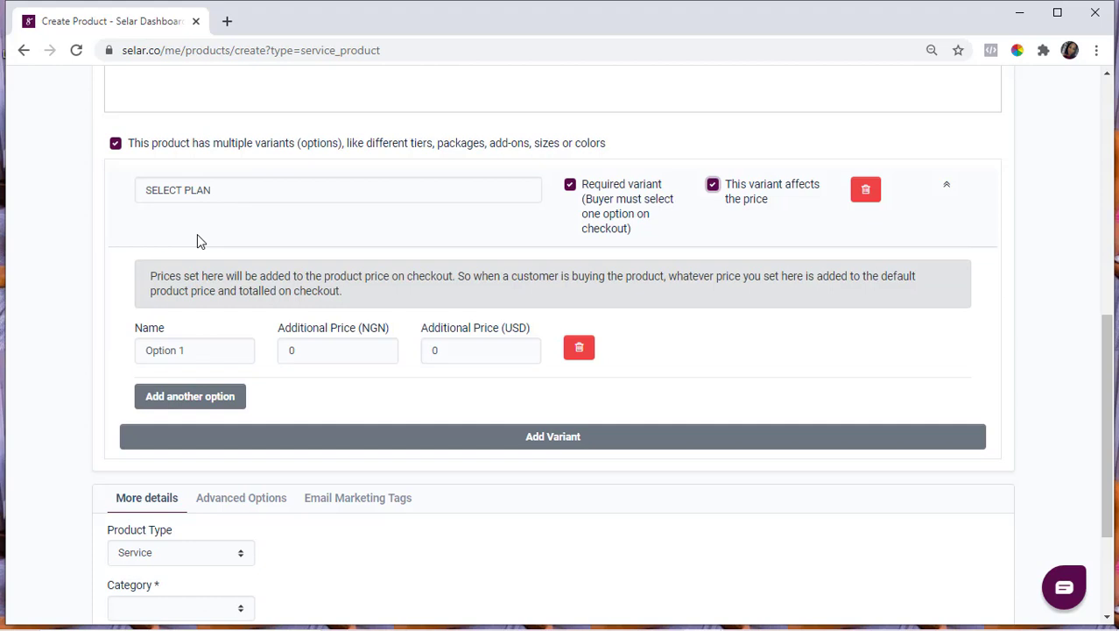
triple_click(160, 351)
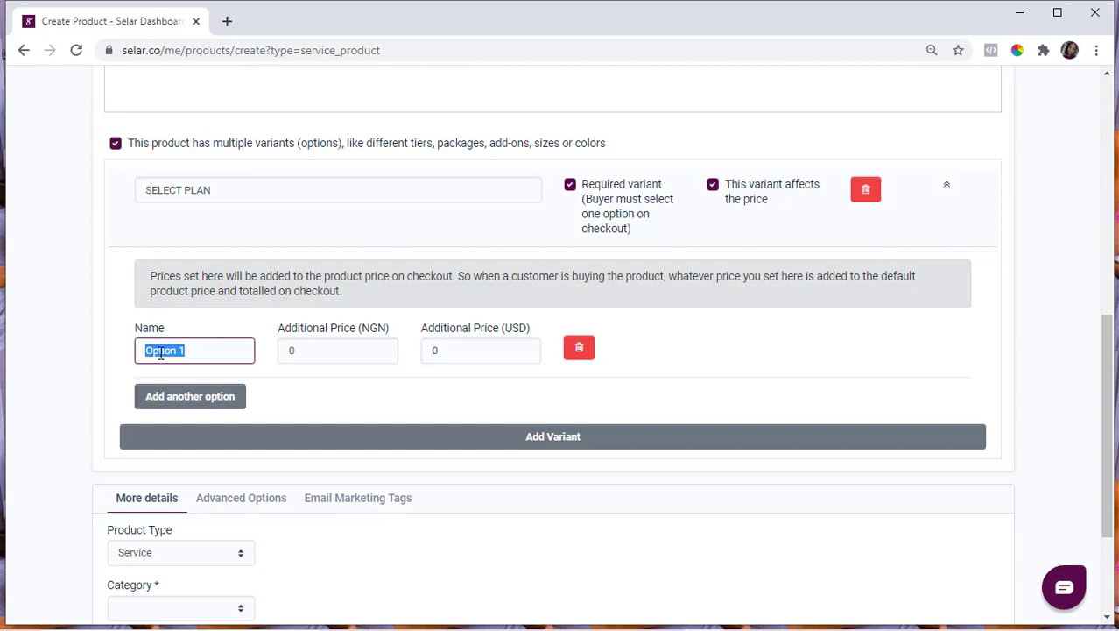
text(Service Only)
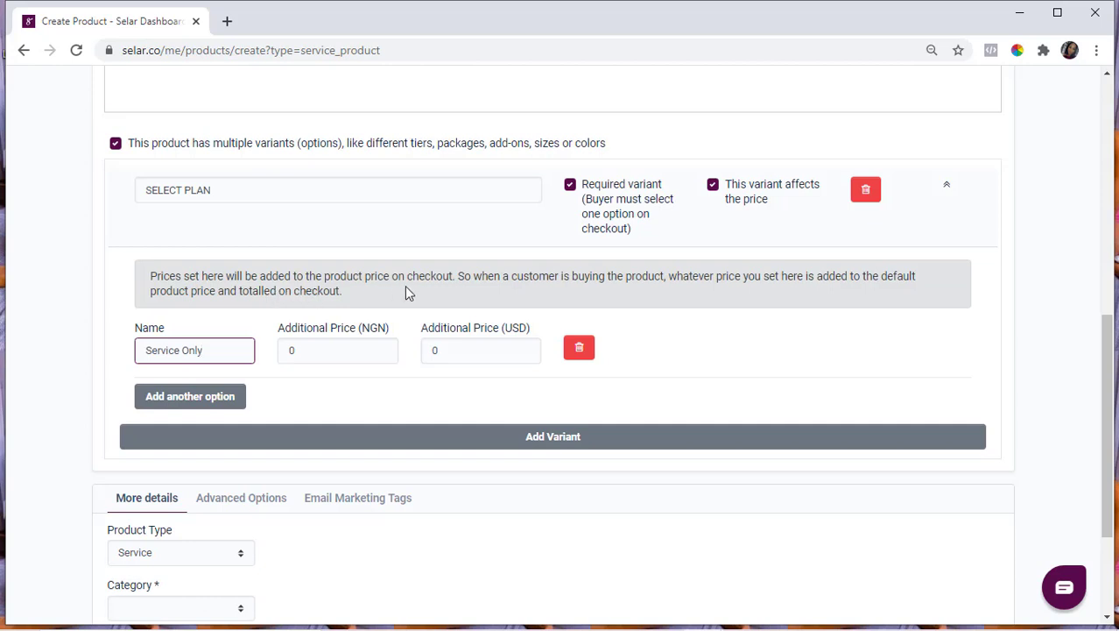
- Compare the product's base sale prices with the additional prices of the Service Only option
click(1106, 180)
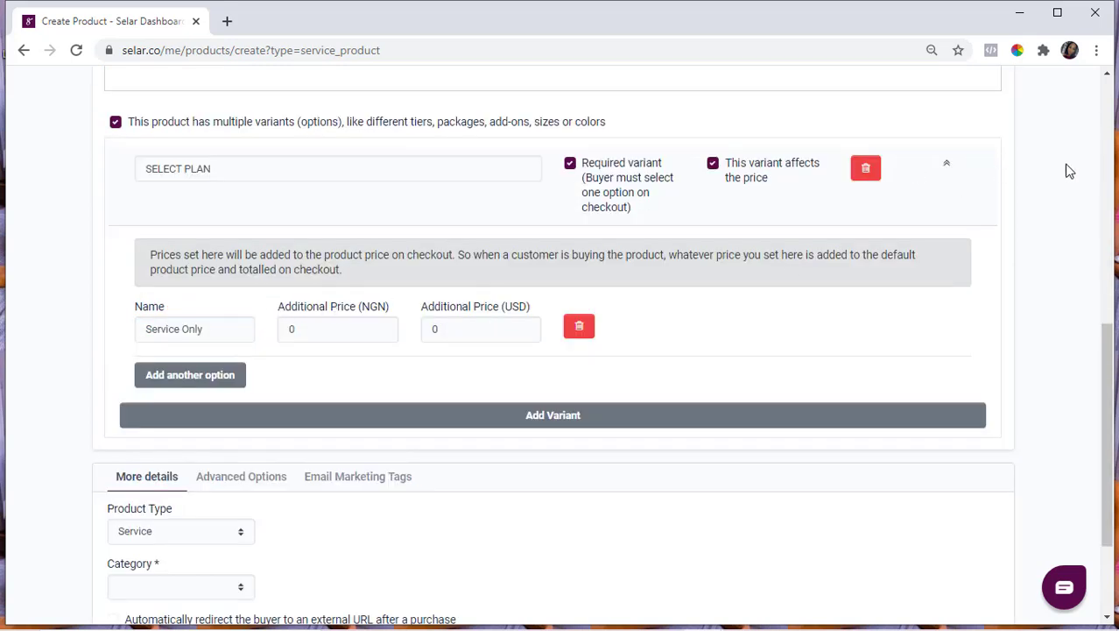
click(1105, 186)
click(1106, 118)
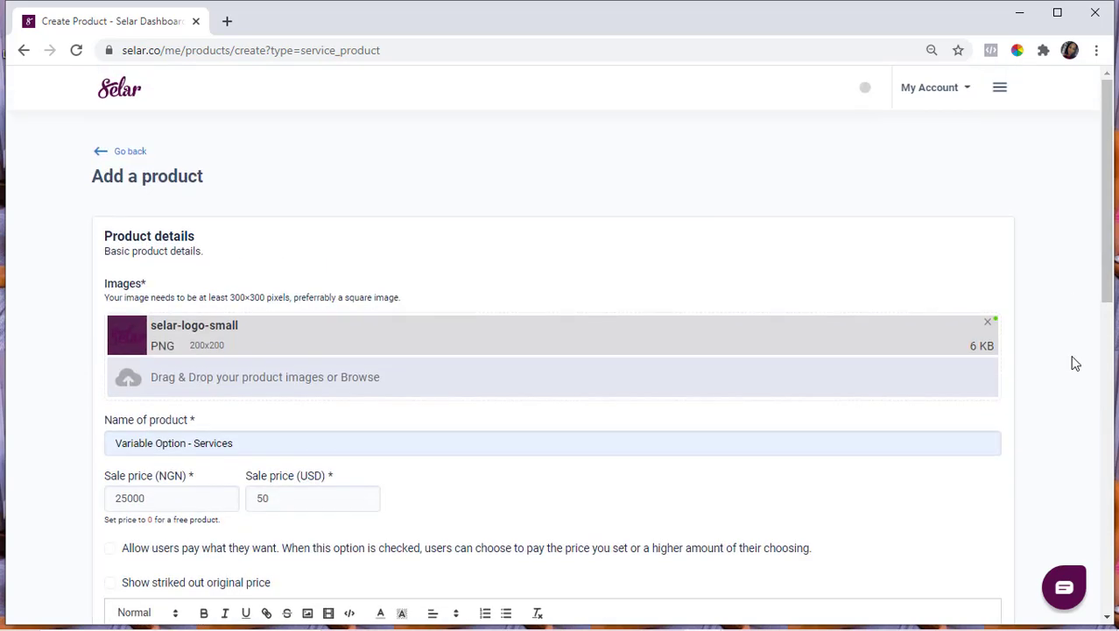
click(1104, 415)
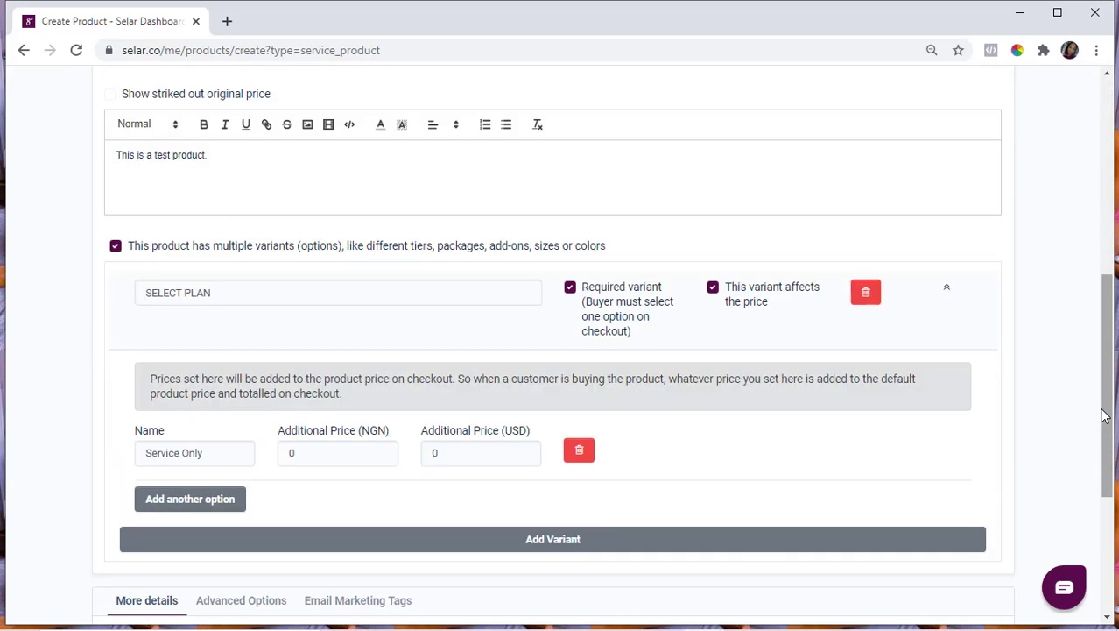
click(1106, 617)
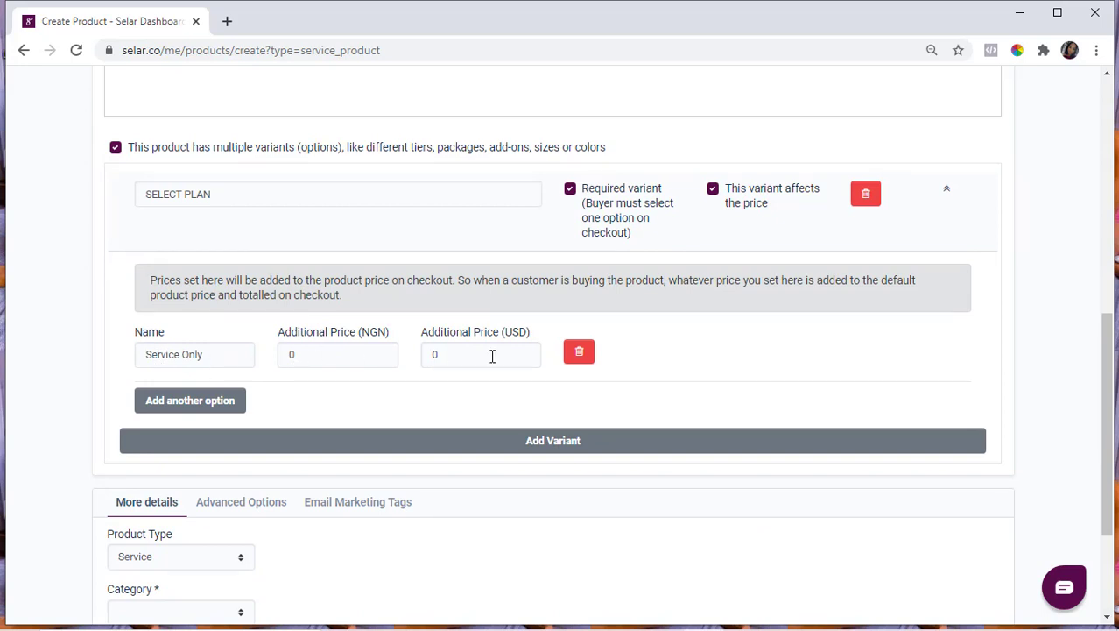
click(1107, 160)
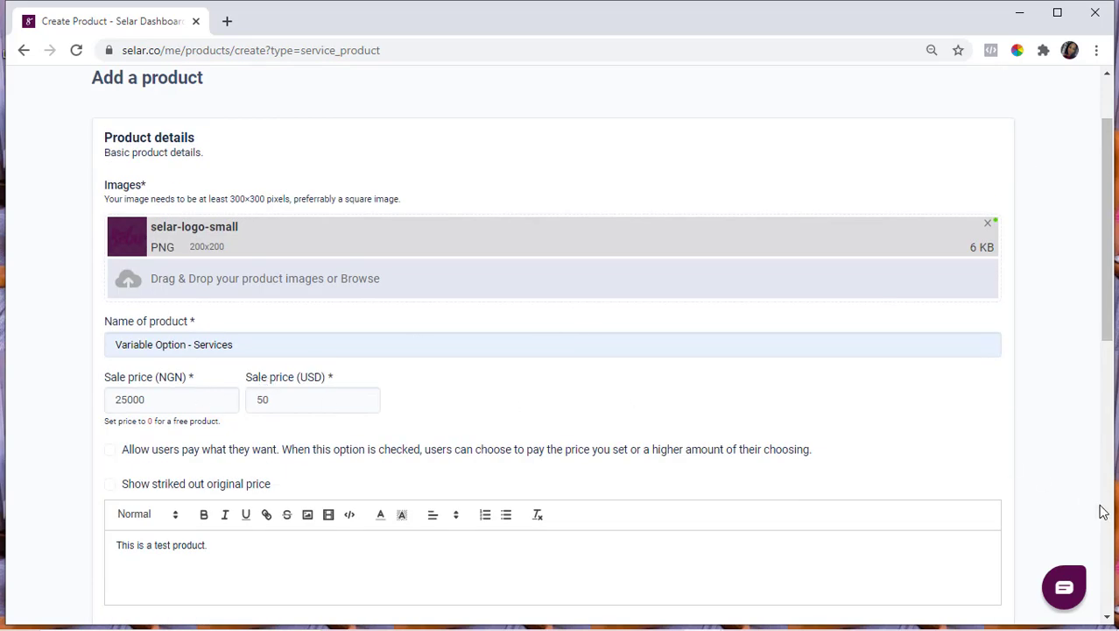
scroll(416, 350, down, 5)
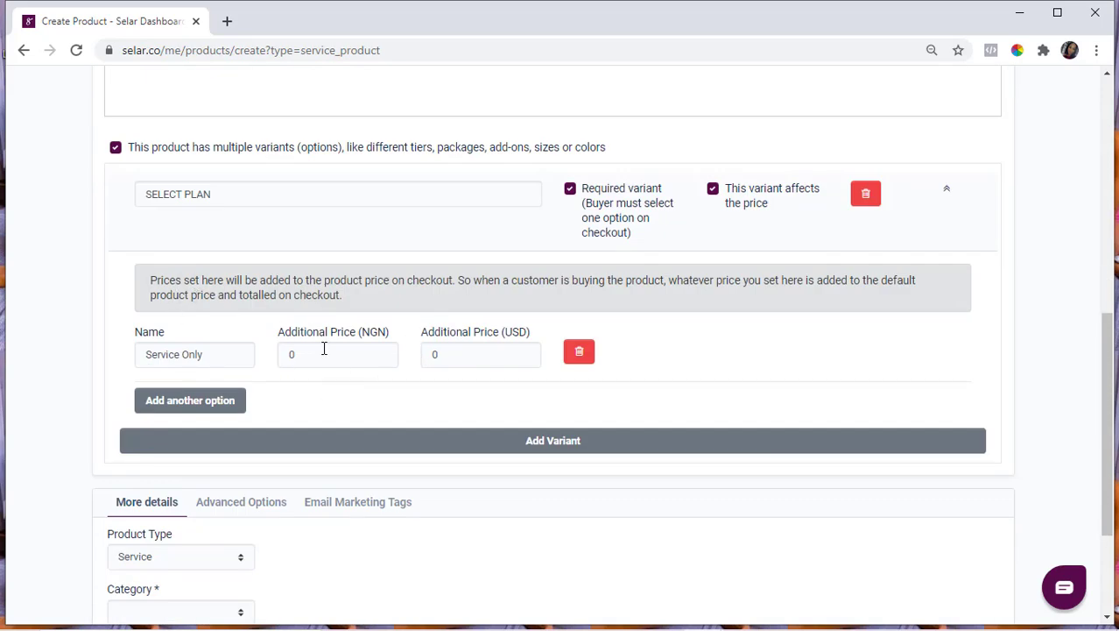
- Add a second option named "Service and Workshop" with additional prices of 5000 NGN and 10 USD
click(176, 406)
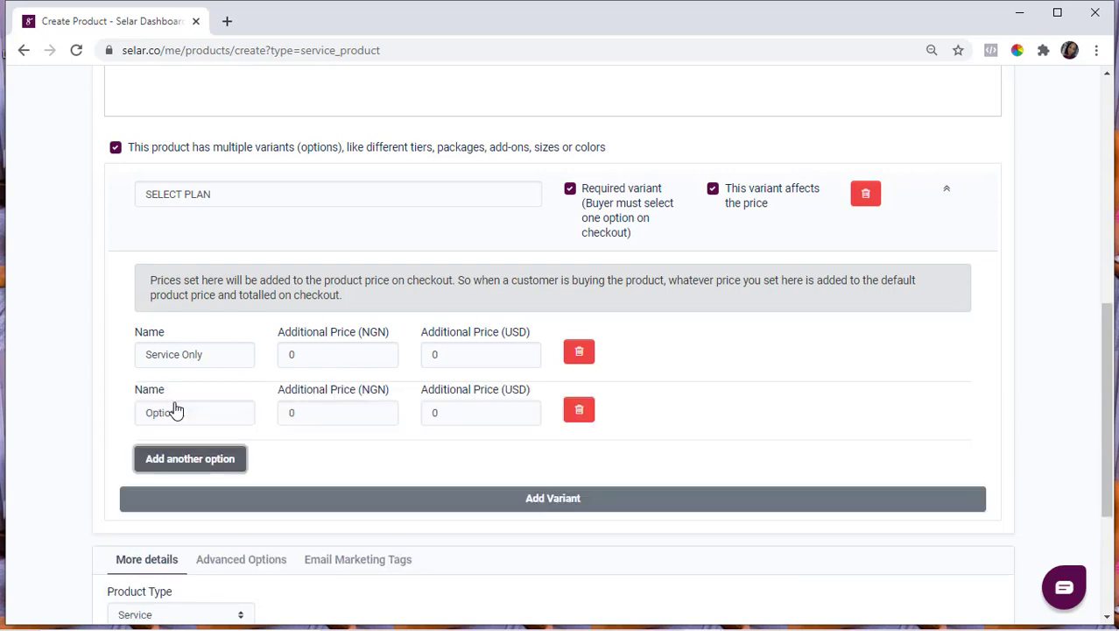
triple_click(168, 415)
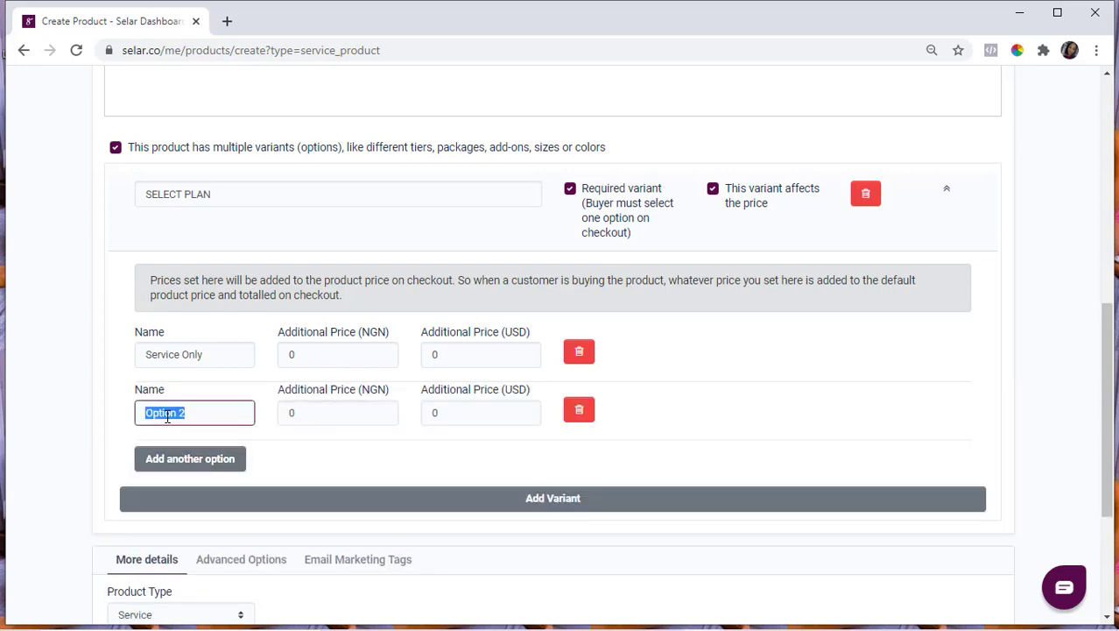
text(Service and Workshop)
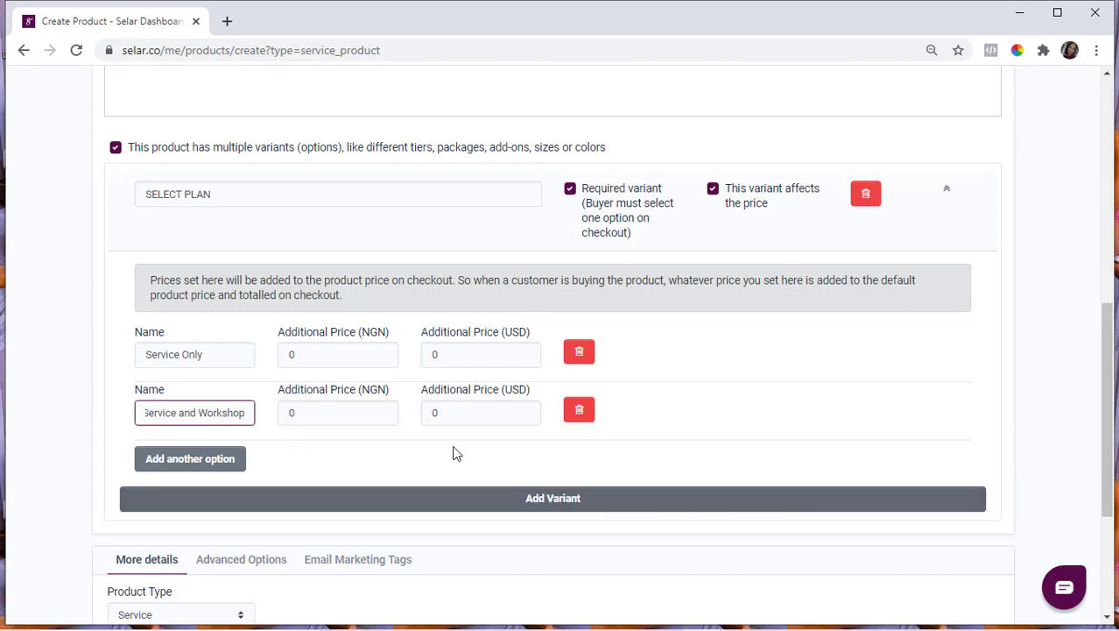
click(313, 421)
key(BackSpace)
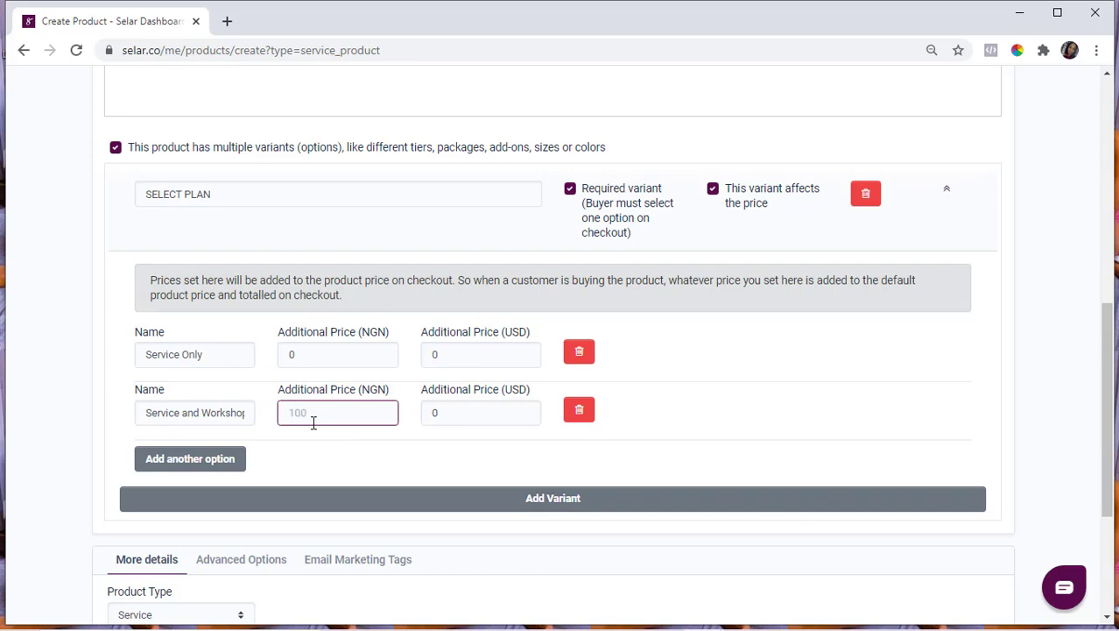
text(5000)
click(451, 419)
key(BackSpace)
text(10)
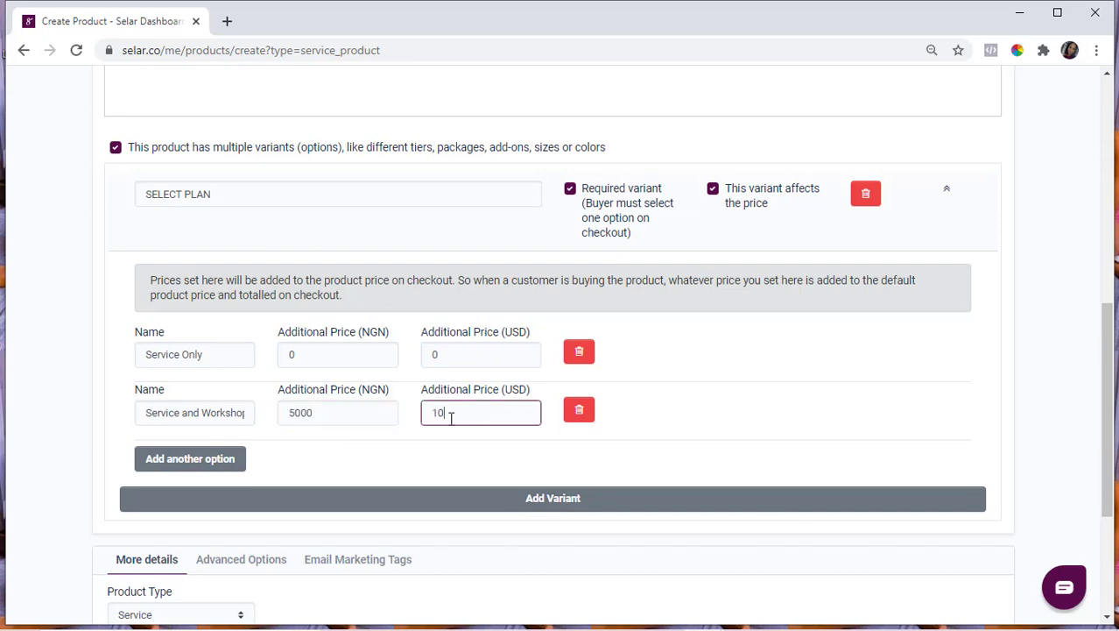
click(1106, 271)
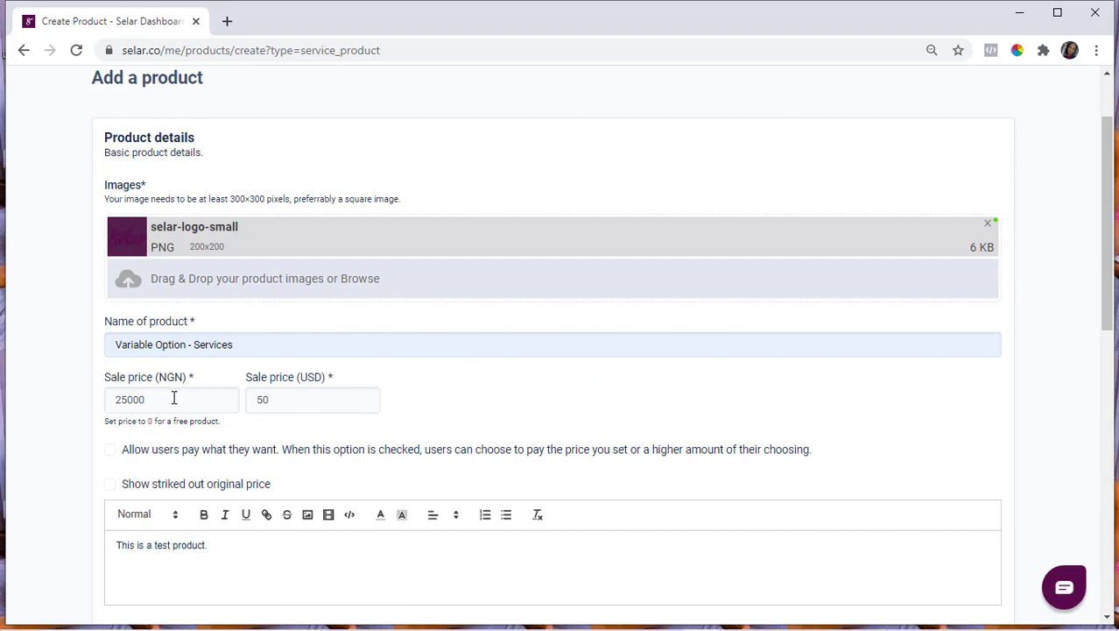
click(1107, 404)
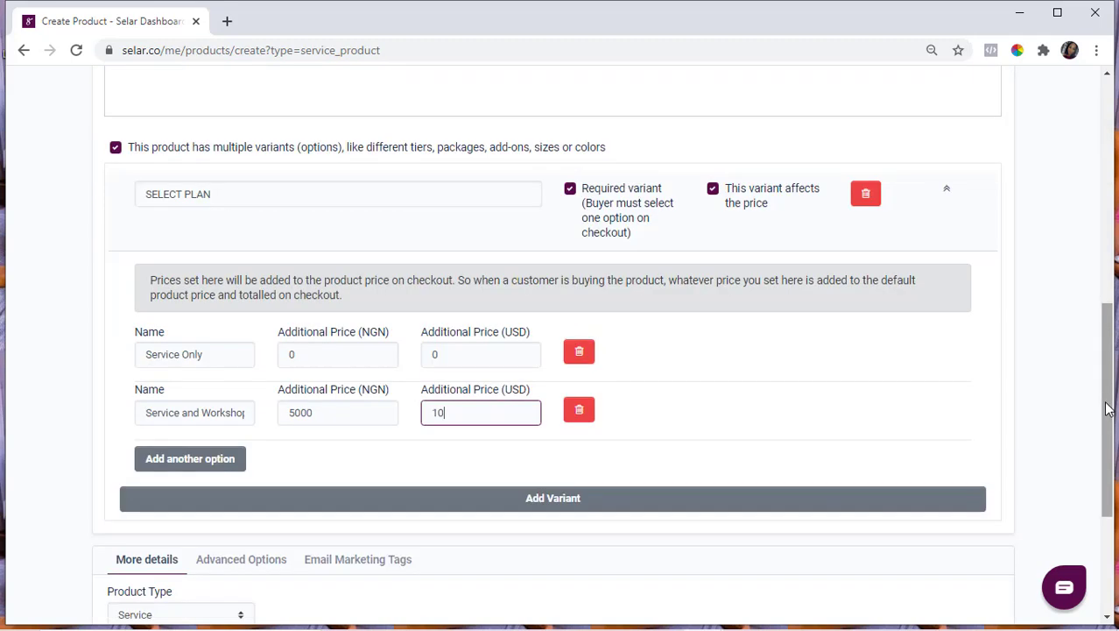
scroll(1107, 408, down, 3)
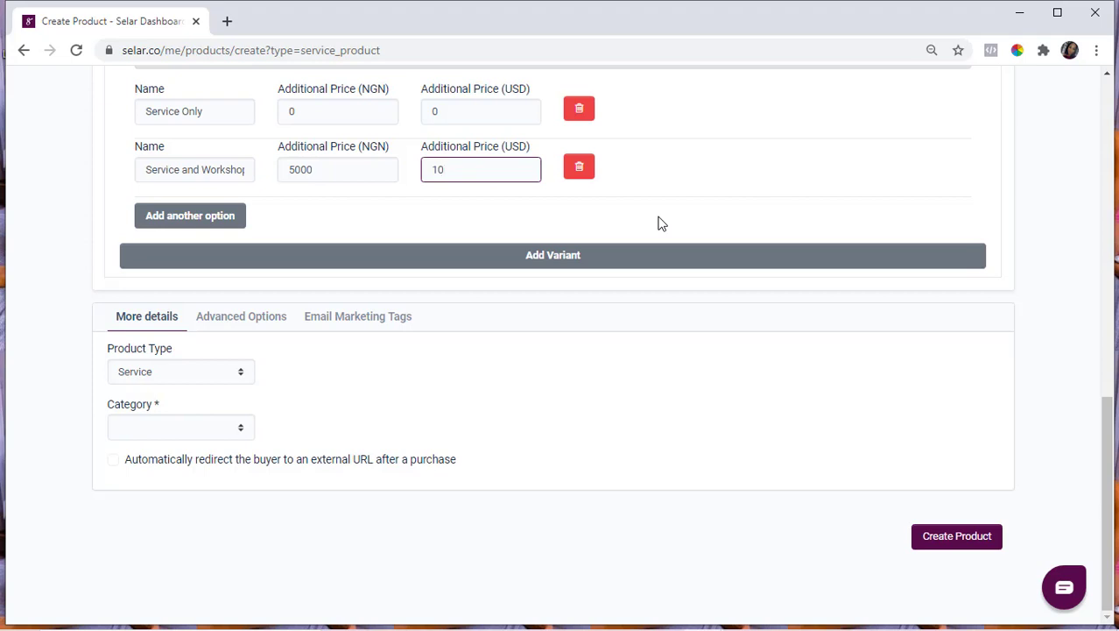
- Add a second variant named "SELECT TIME FRAME" and make it required at checkout
click(571, 257)
scroll(349, 220, up, 2)
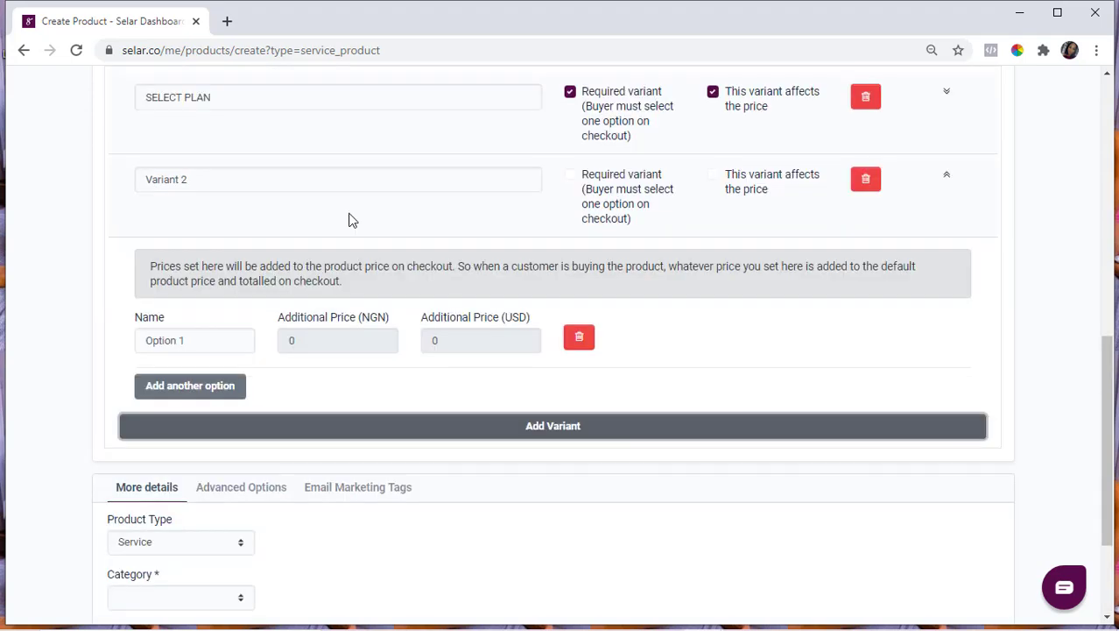
triple_click(173, 179)
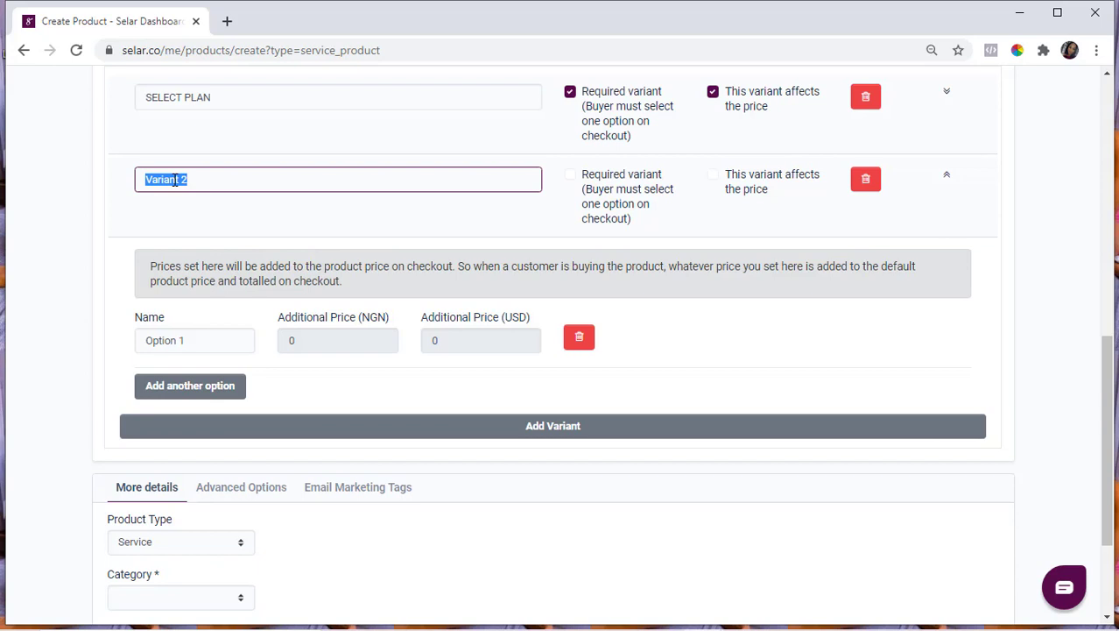
text(T)
key(BackSpace)
text(SELECT TIME FRAME)
click(369, 225)
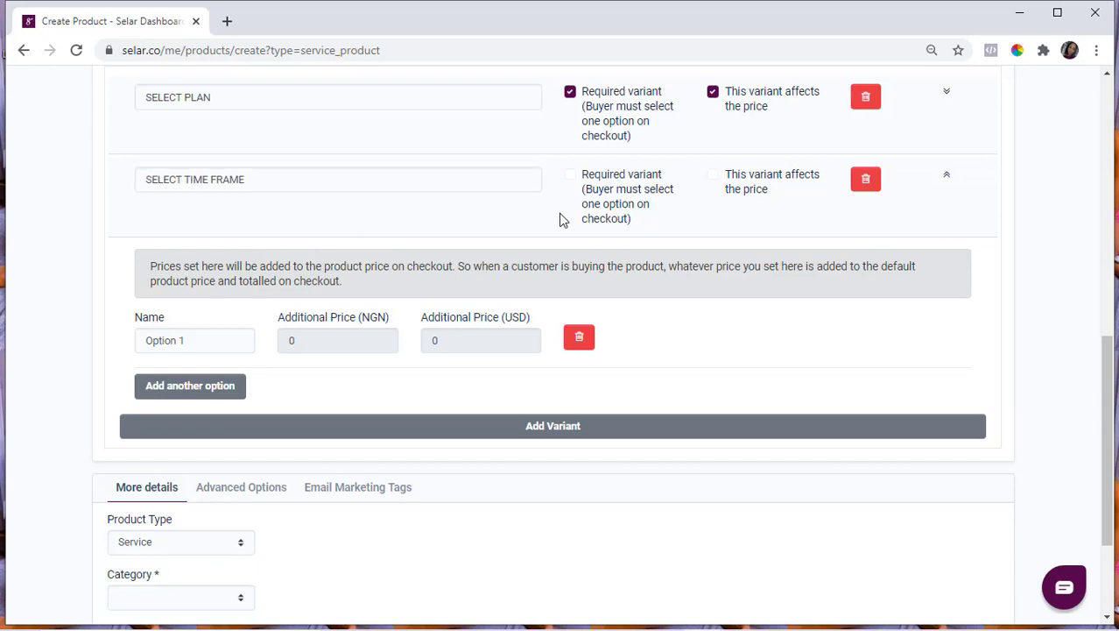
click(570, 174)
- Rename the first option of the SELECT TIME FRAME variant to "5 - 7 Days"
triple_click(159, 342)
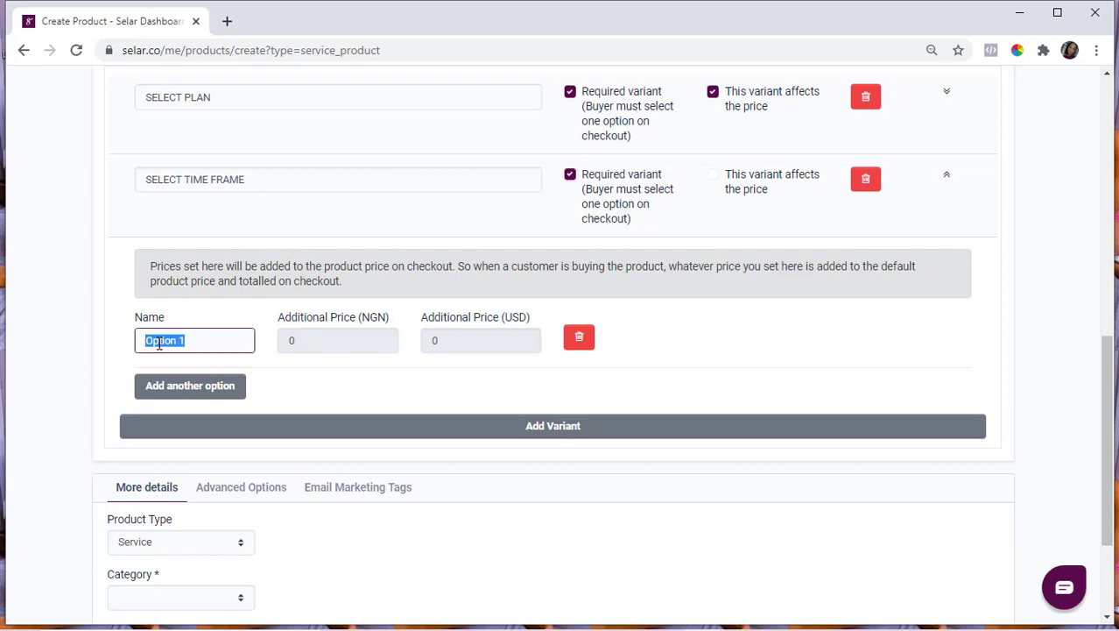
text(S)
text( - 7 Days)
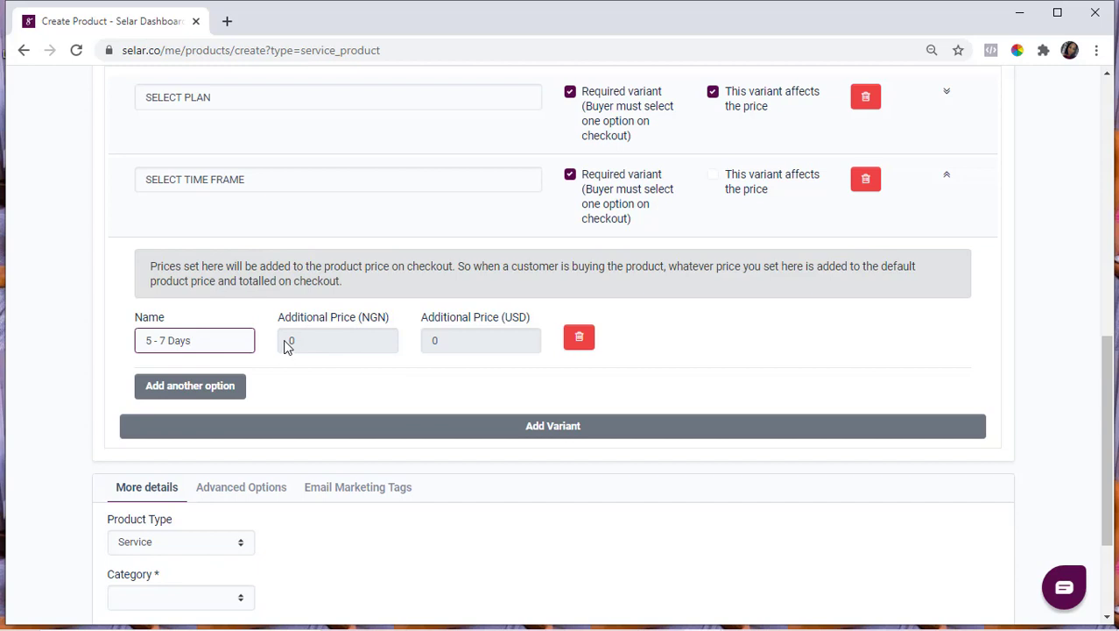
click(288, 345)
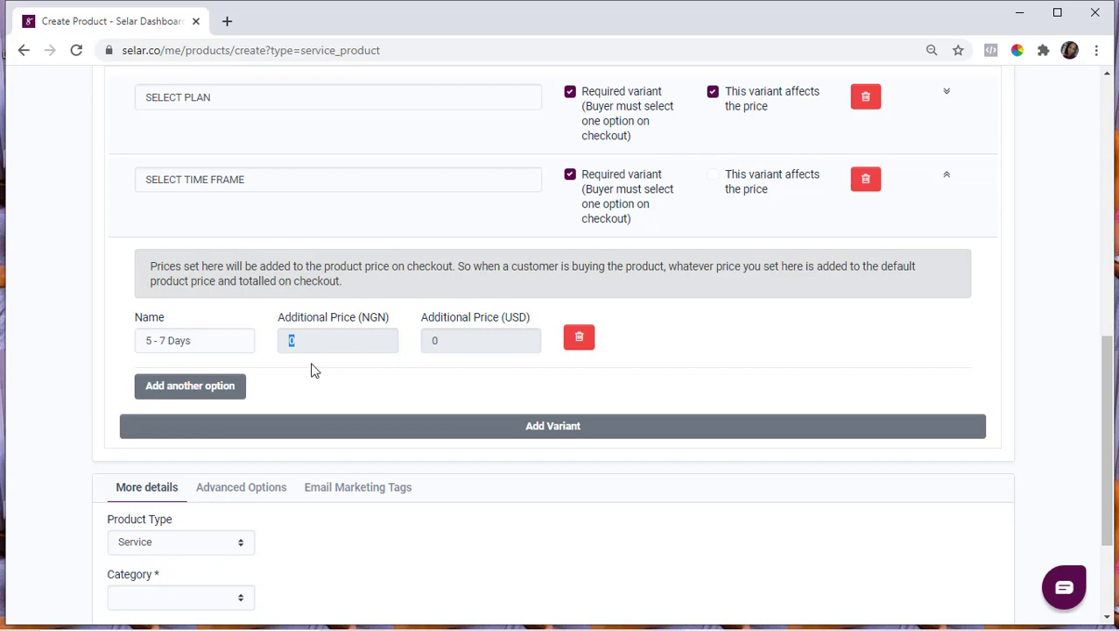
- Add a second option named "30 Days" to the SELECT TIME FRAME variant and collapse the variant
click(211, 390)
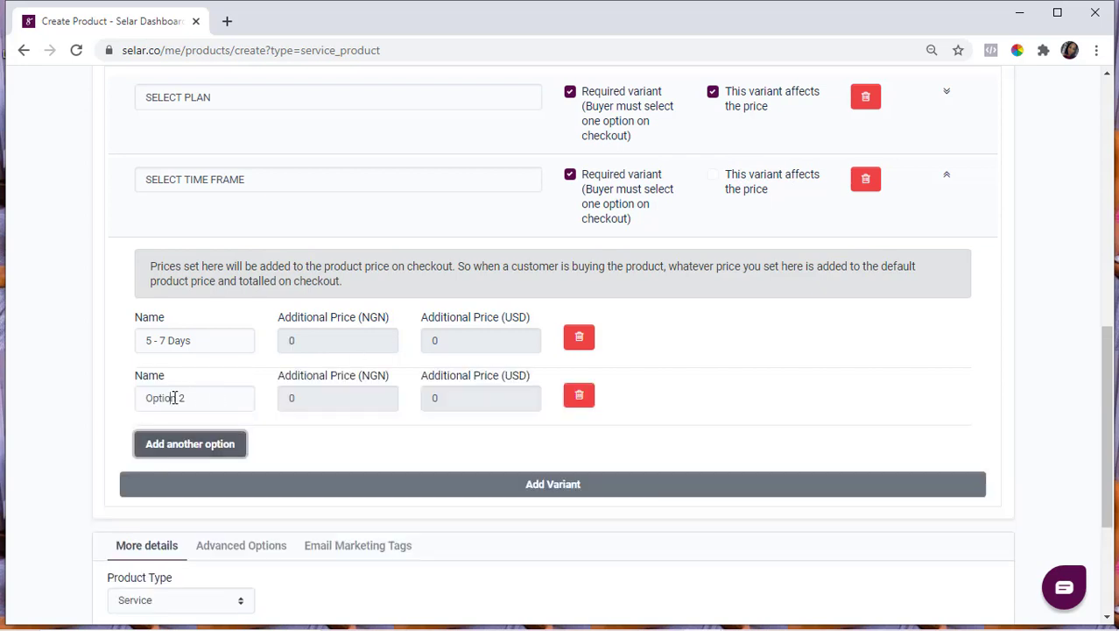
click(172, 398)
triple_click(170, 397)
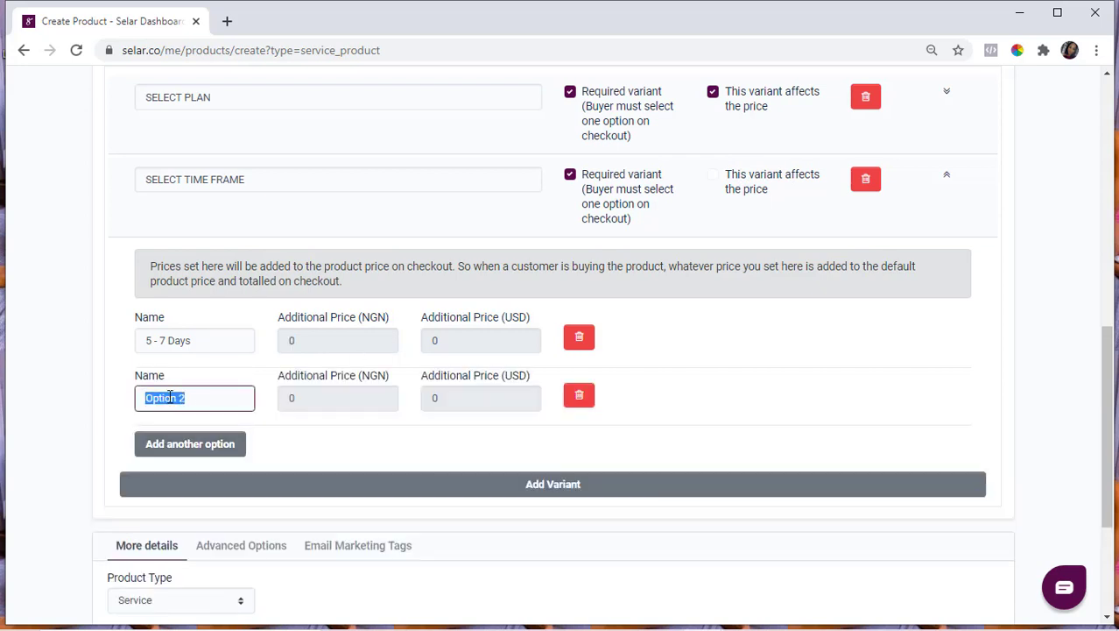
text(30 Days)
click(945, 179)
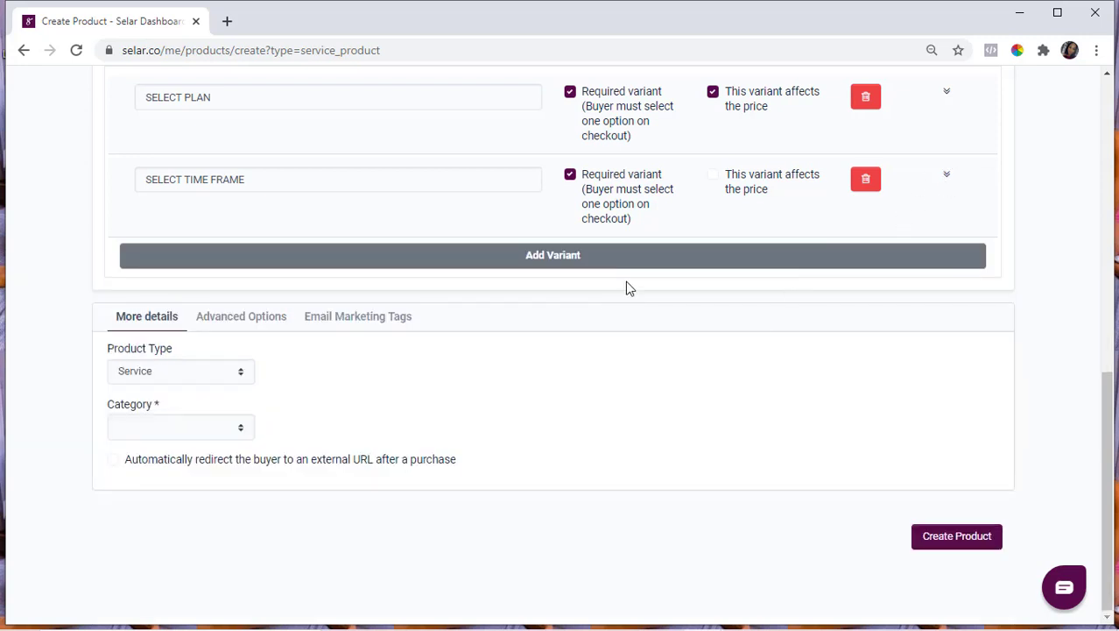
- Set the product category to Service, leave the external URL redirect off, and create the product
click(569, 259)
click(183, 429)
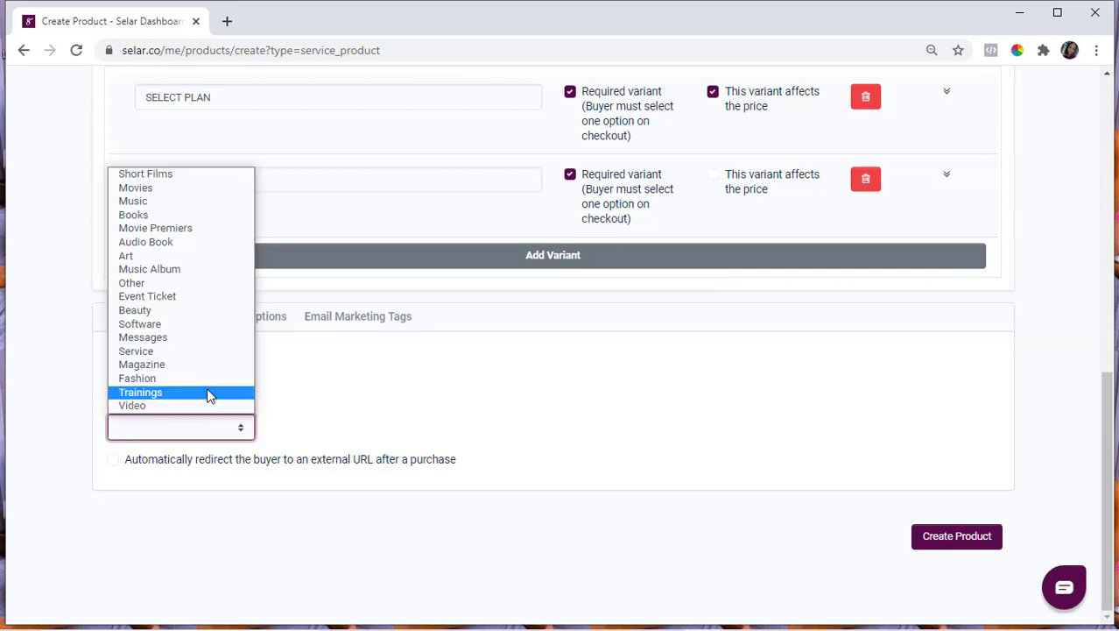
click(172, 351)
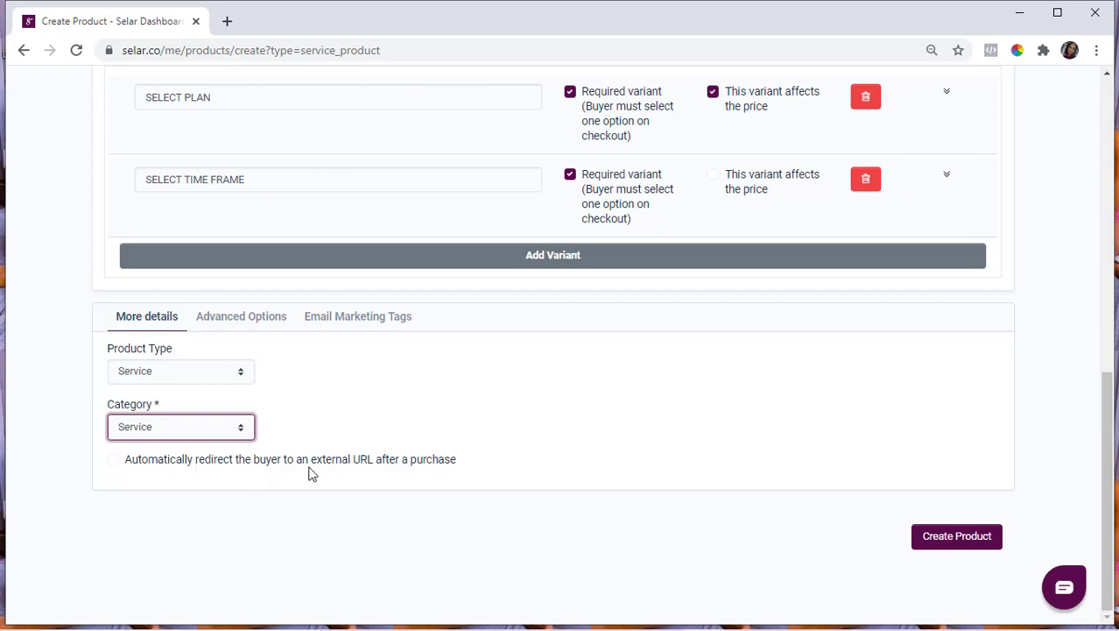
click(113, 459)
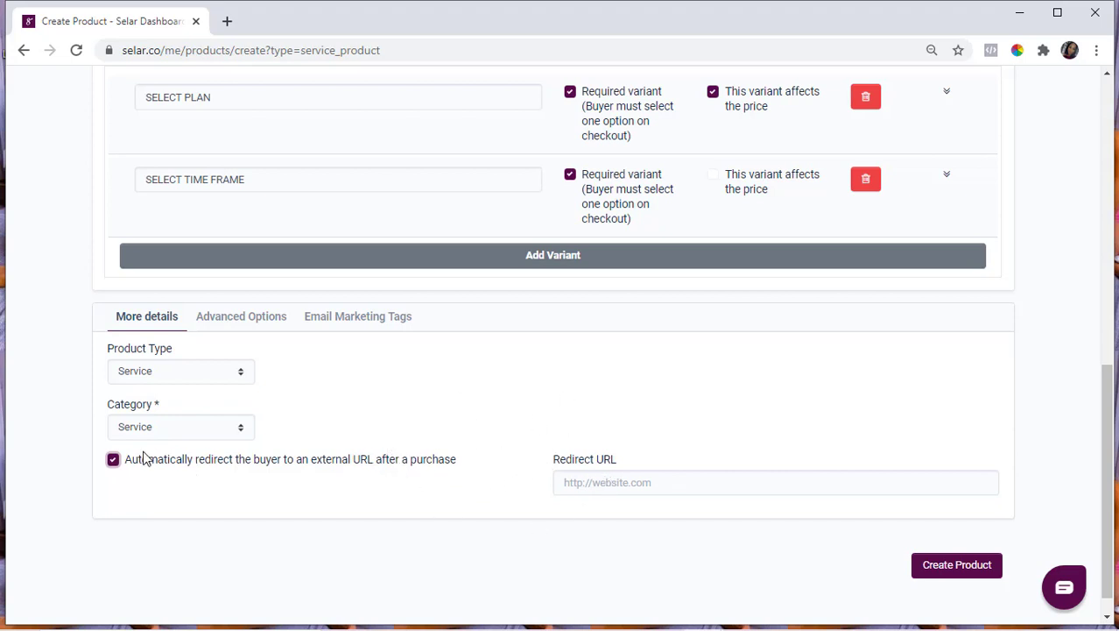
click(113, 461)
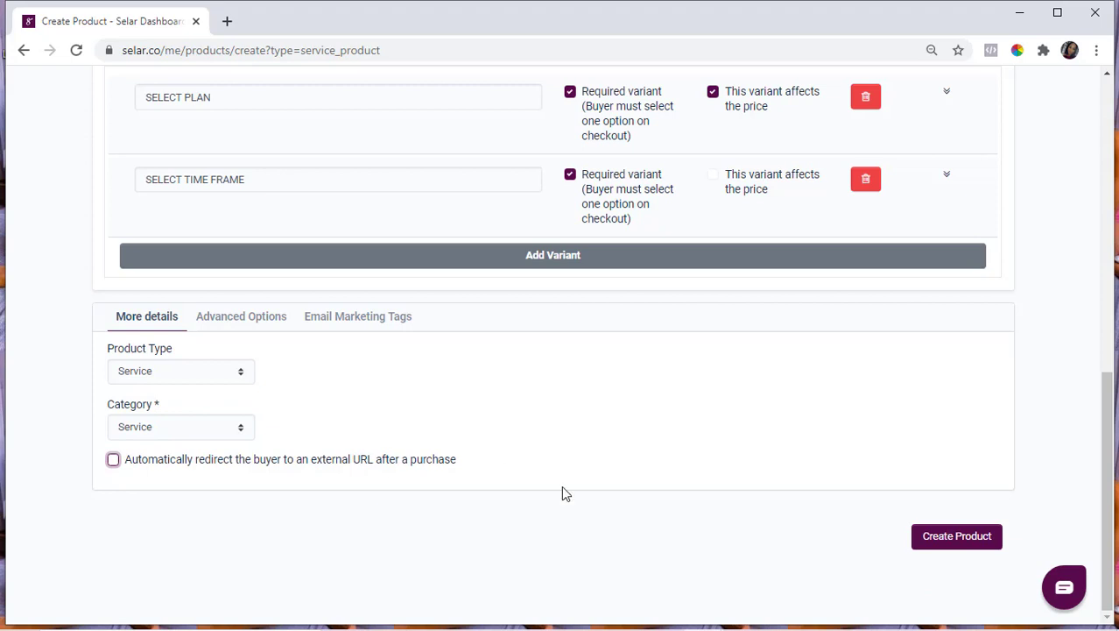
click(949, 540)
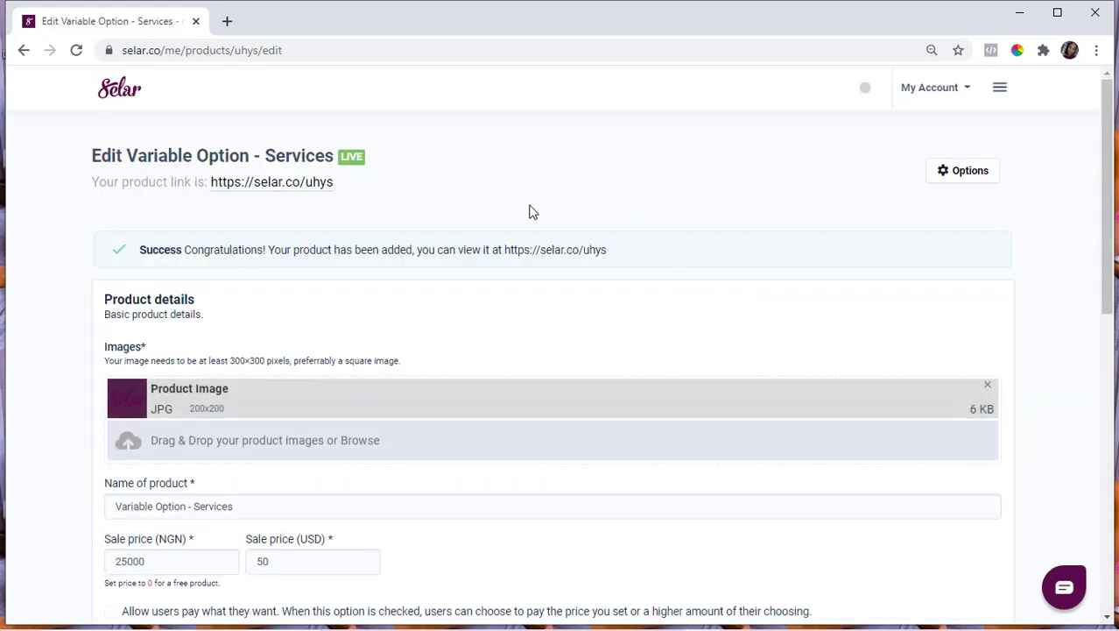
- Open the new product's public page and choose the Service and Workshop plan to check the price
click(269, 185)
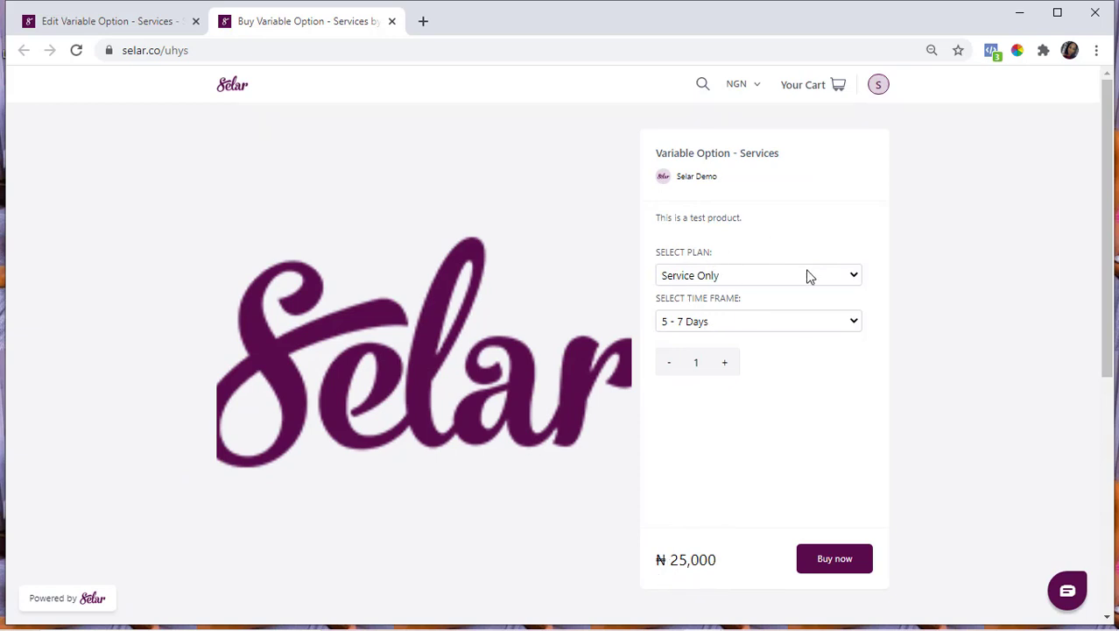
click(783, 277)
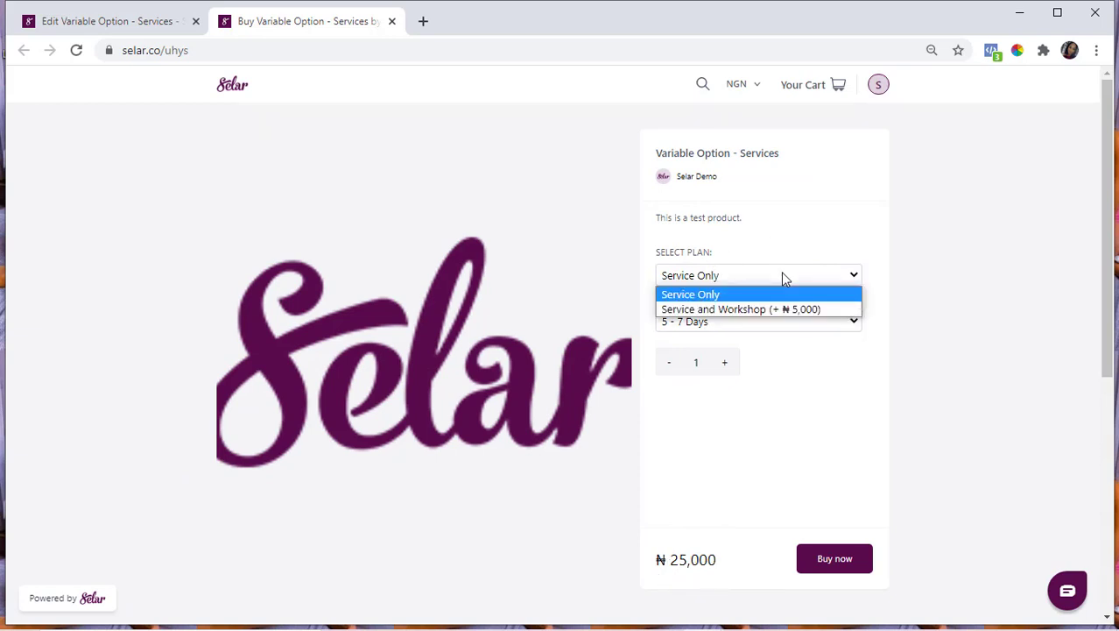
click(812, 315)
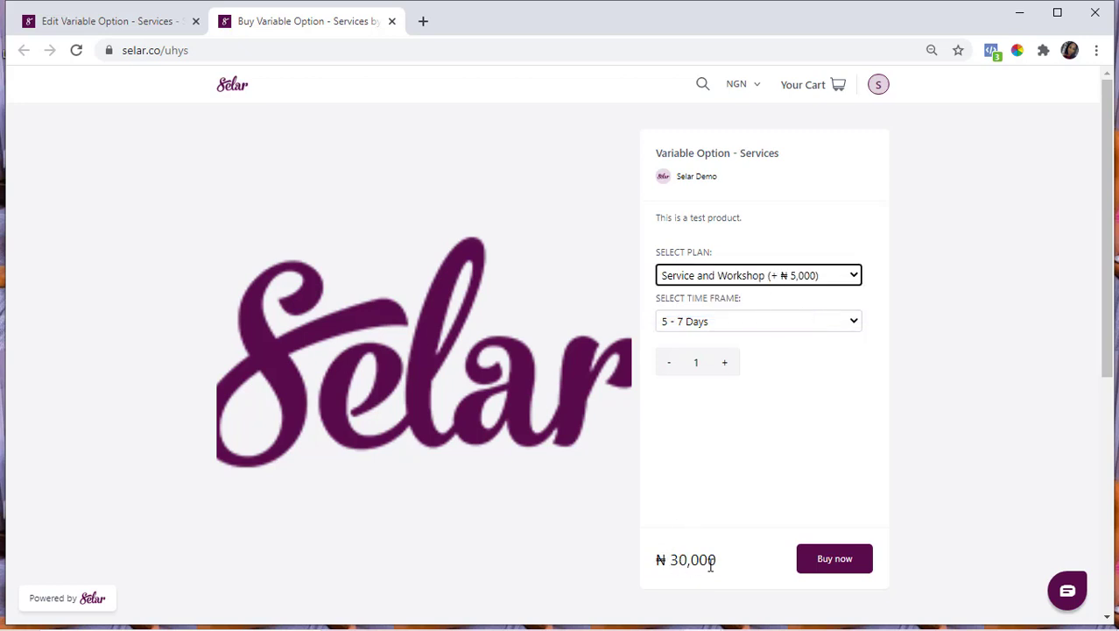
- Switch the time frame between 5 - 7 Days and 30 Days to check its effect on the price, ending on 5 - 7 Days
click(769, 325)
click(762, 340)
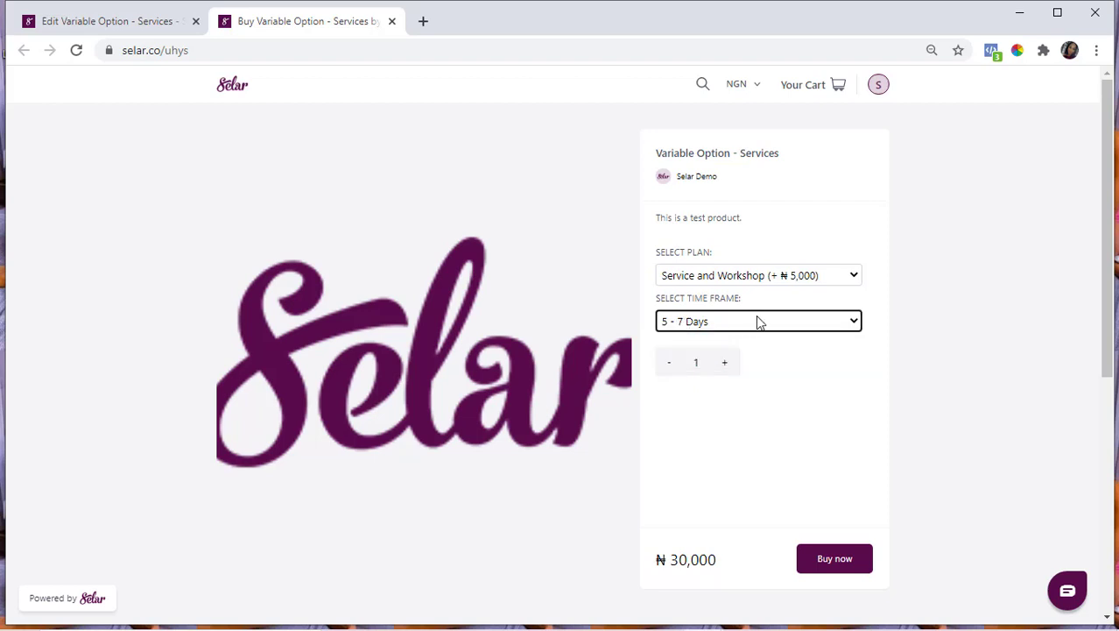
click(757, 321)
click(718, 357)
click(717, 324)
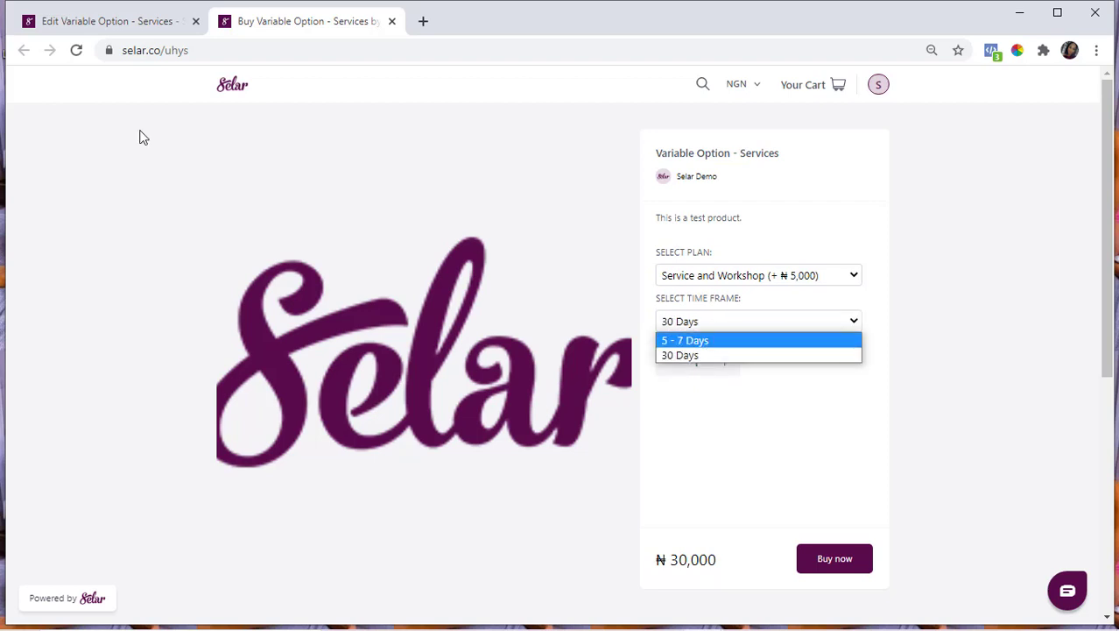
click(761, 326)
click(761, 326)
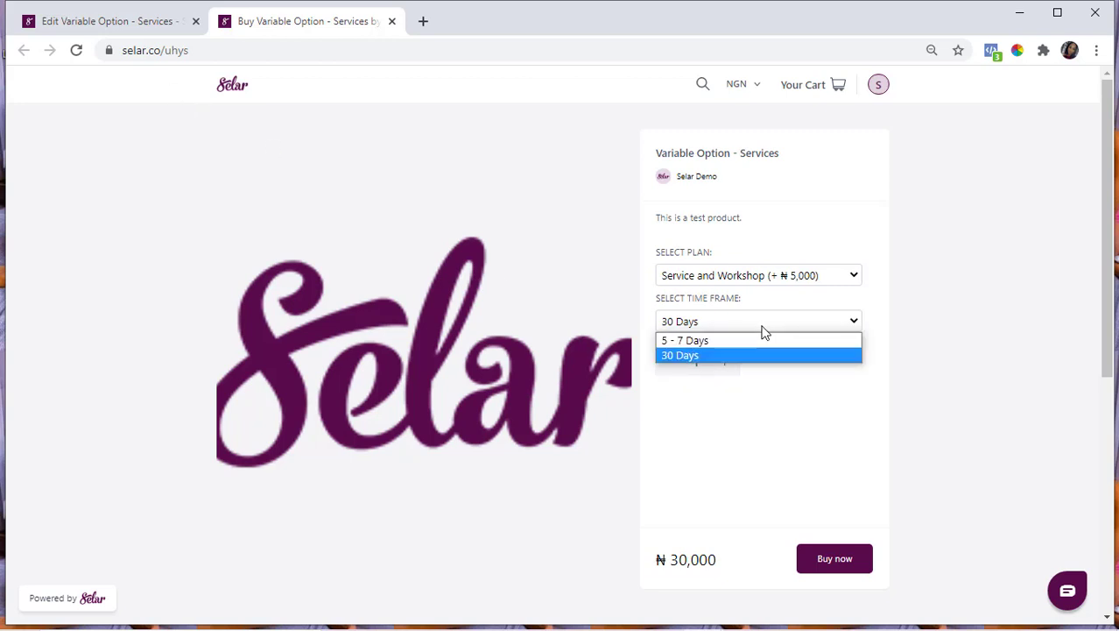
click(742, 341)
click(725, 325)
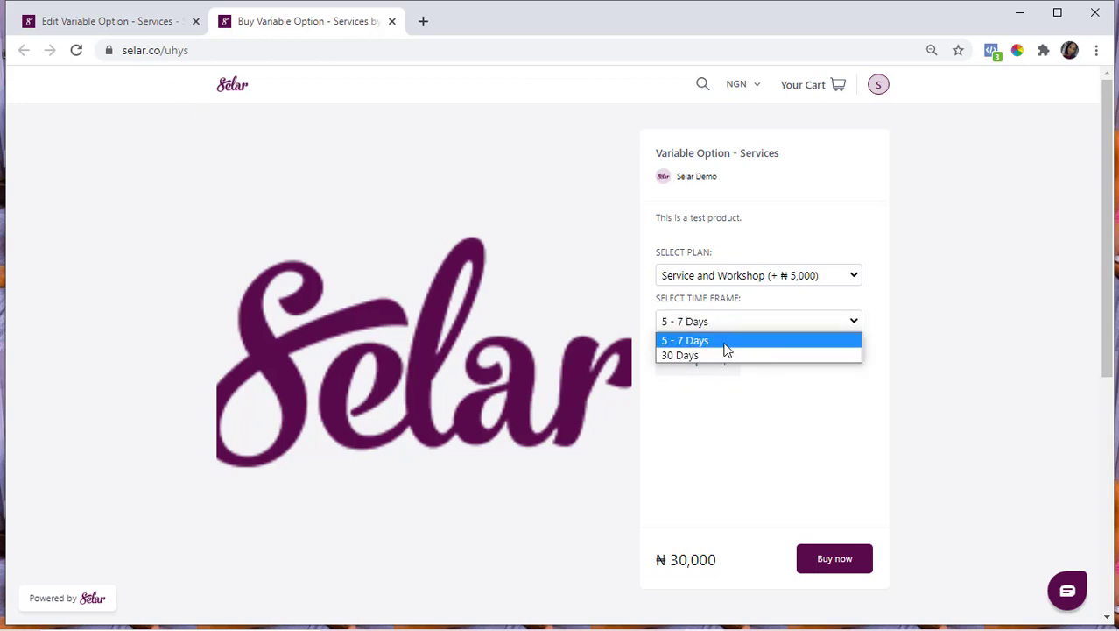
click(723, 355)
click(702, 325)
click(705, 340)
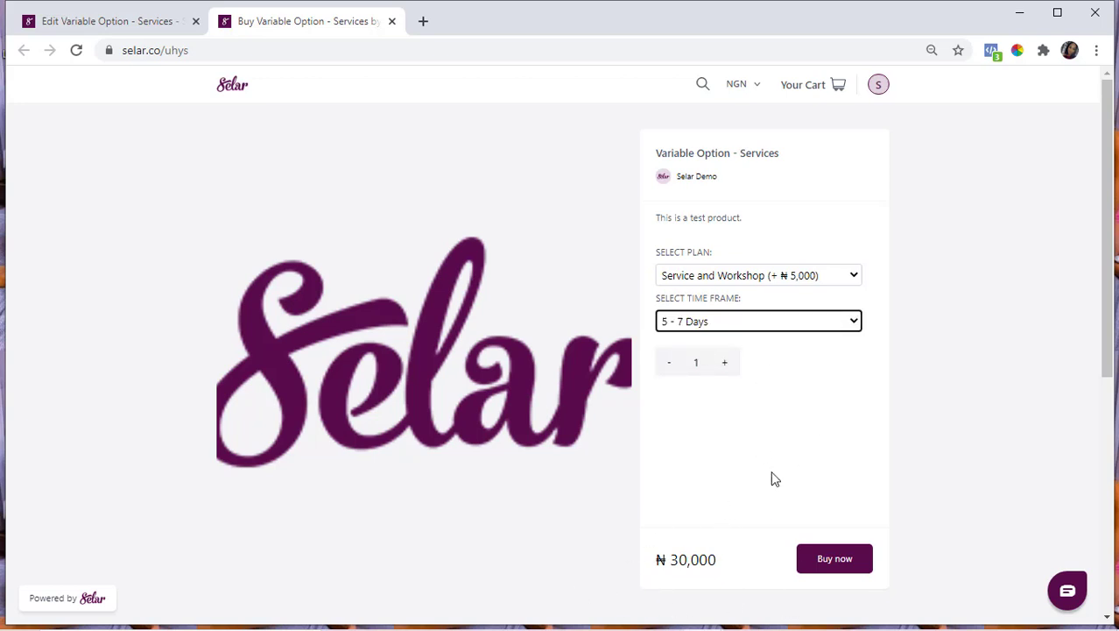
- Switch the plan to Service Only and back to Service and Workshop to compare their prices
click(791, 285)
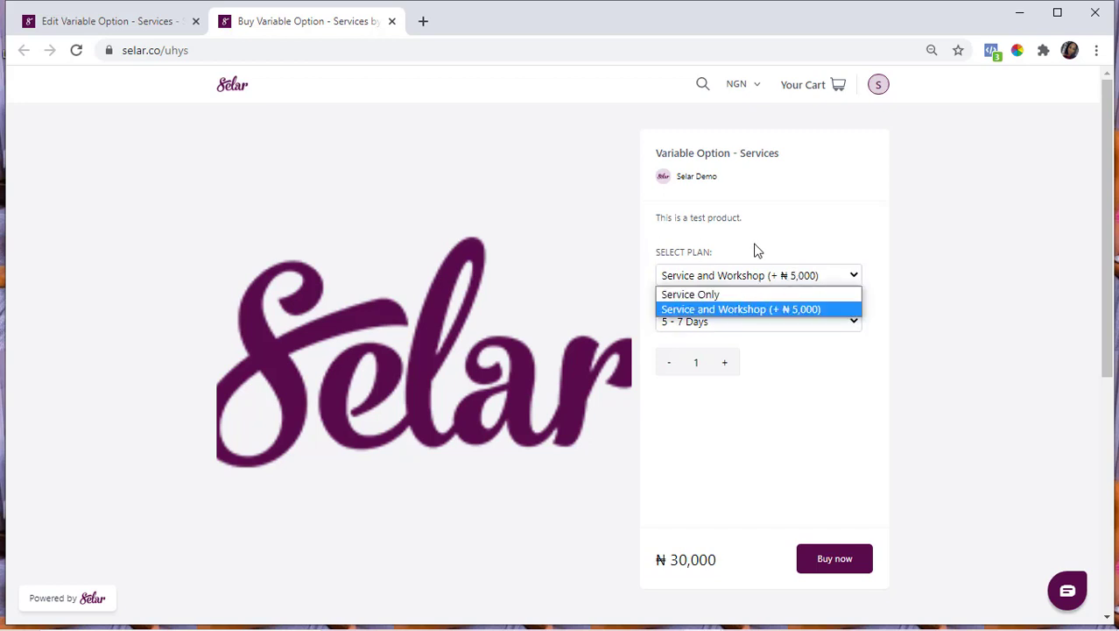
click(736, 295)
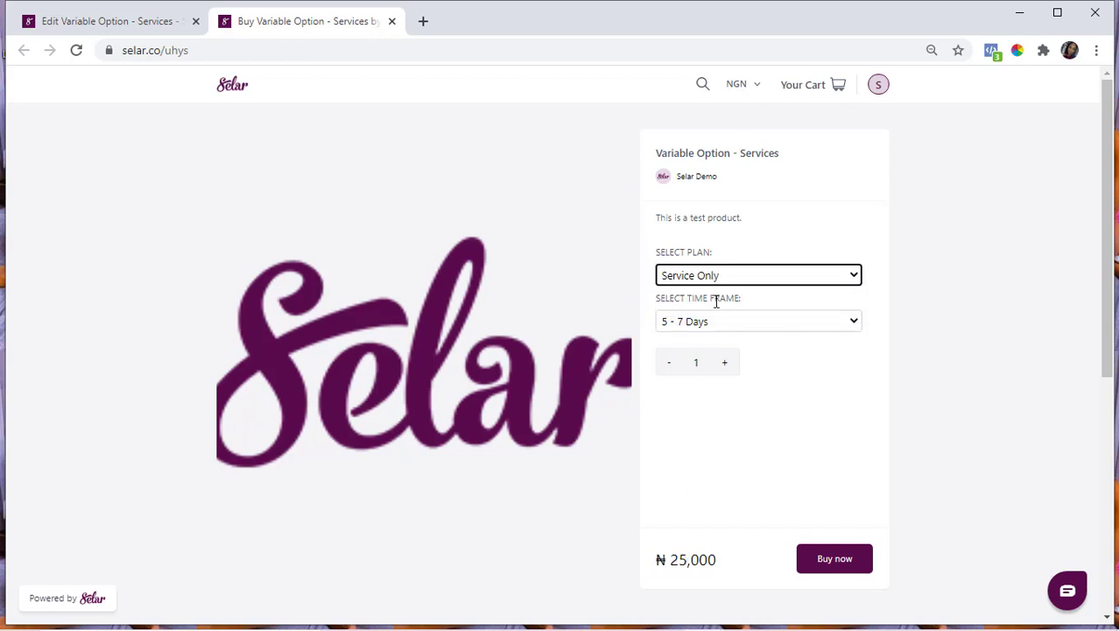
click(714, 282)
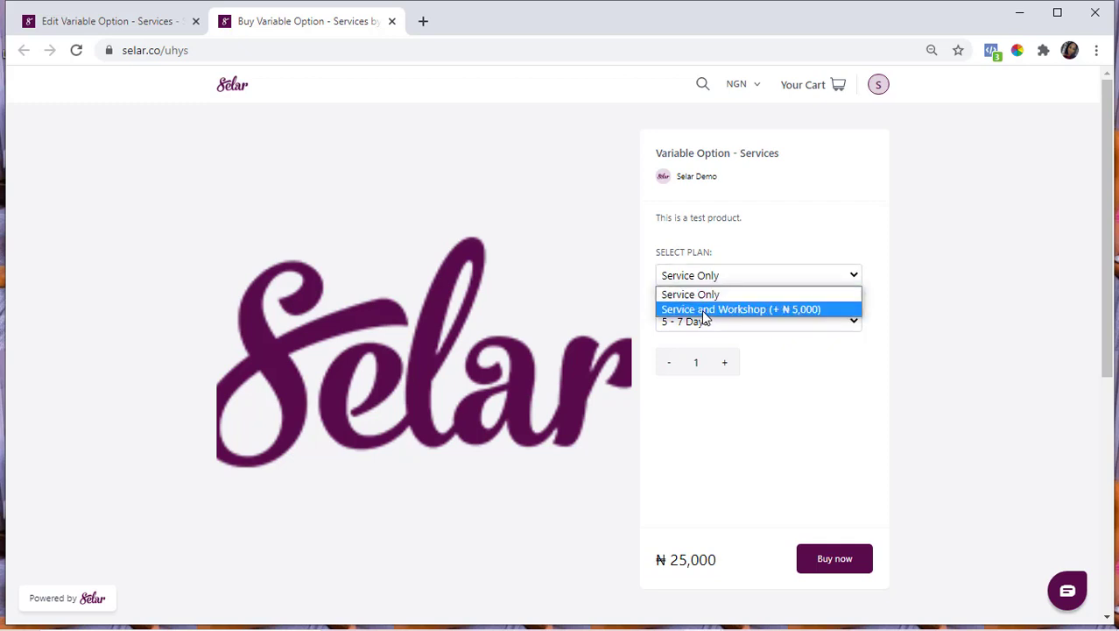
click(702, 309)
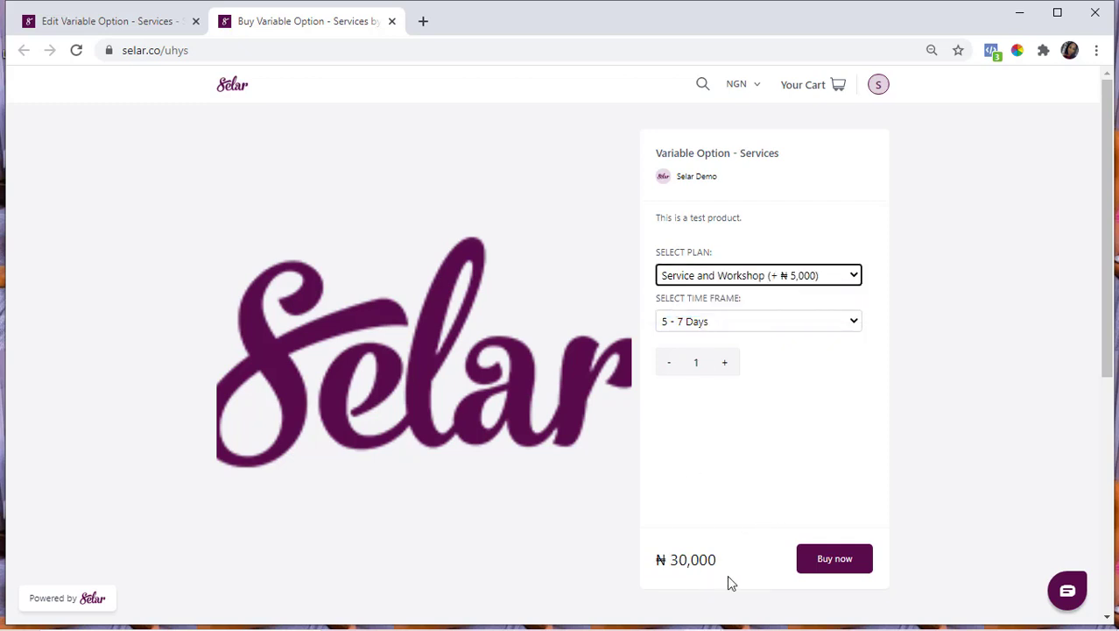